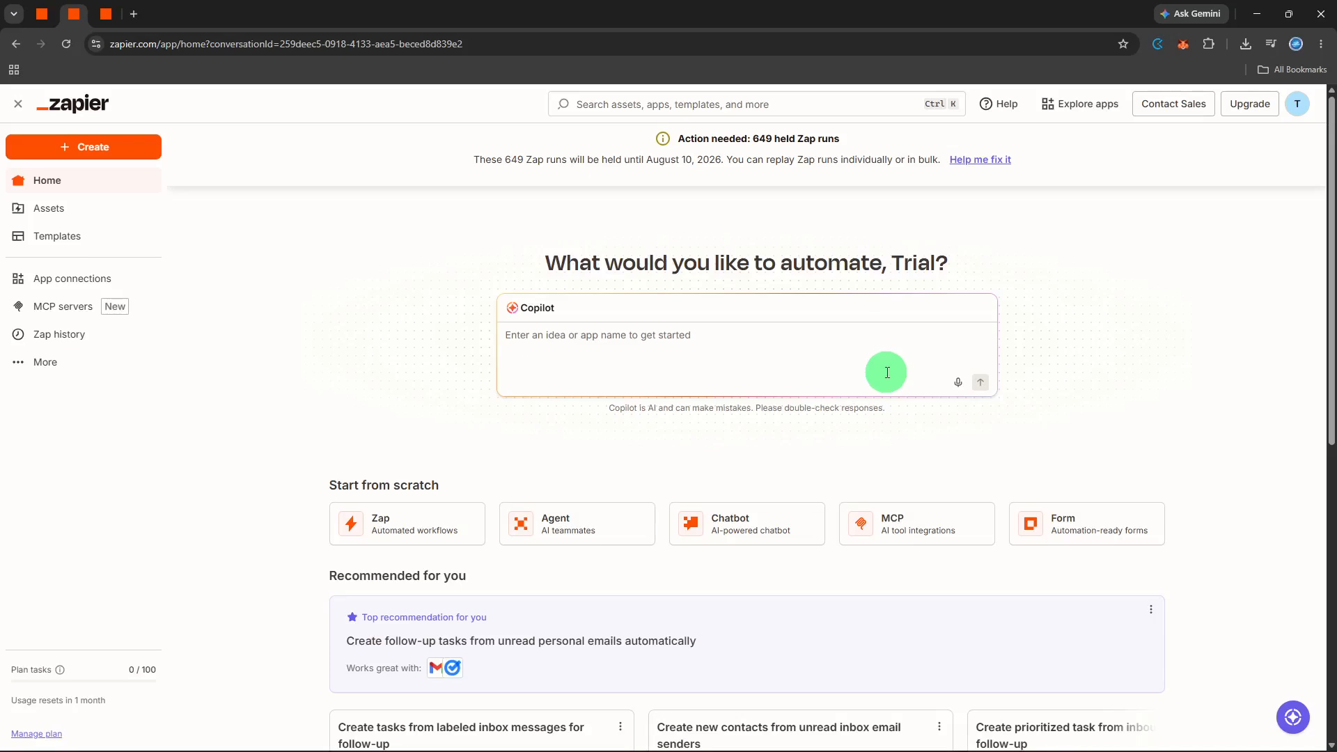
# Create a new Zap and pick Airtable, found by searching 'airtable', as its trigger app.
pyautogui.click(70, 146)
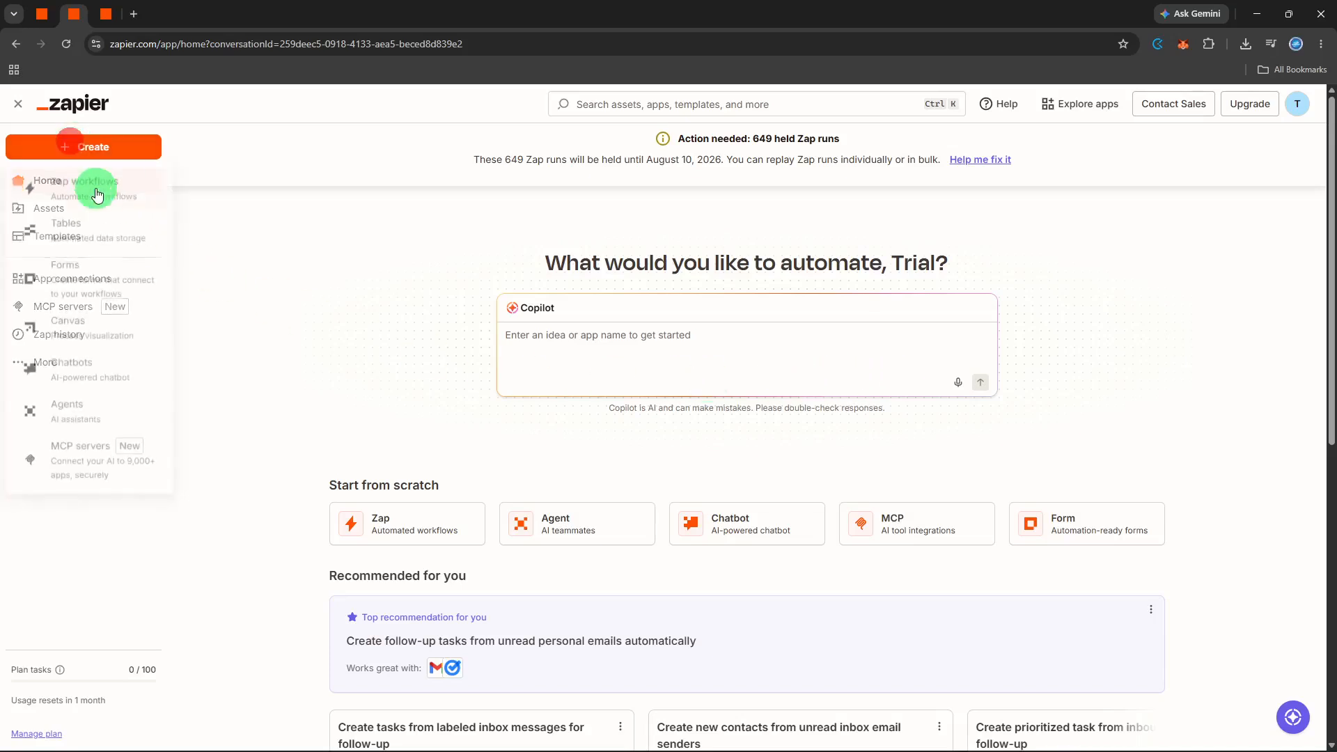
pyautogui.click(96, 187)
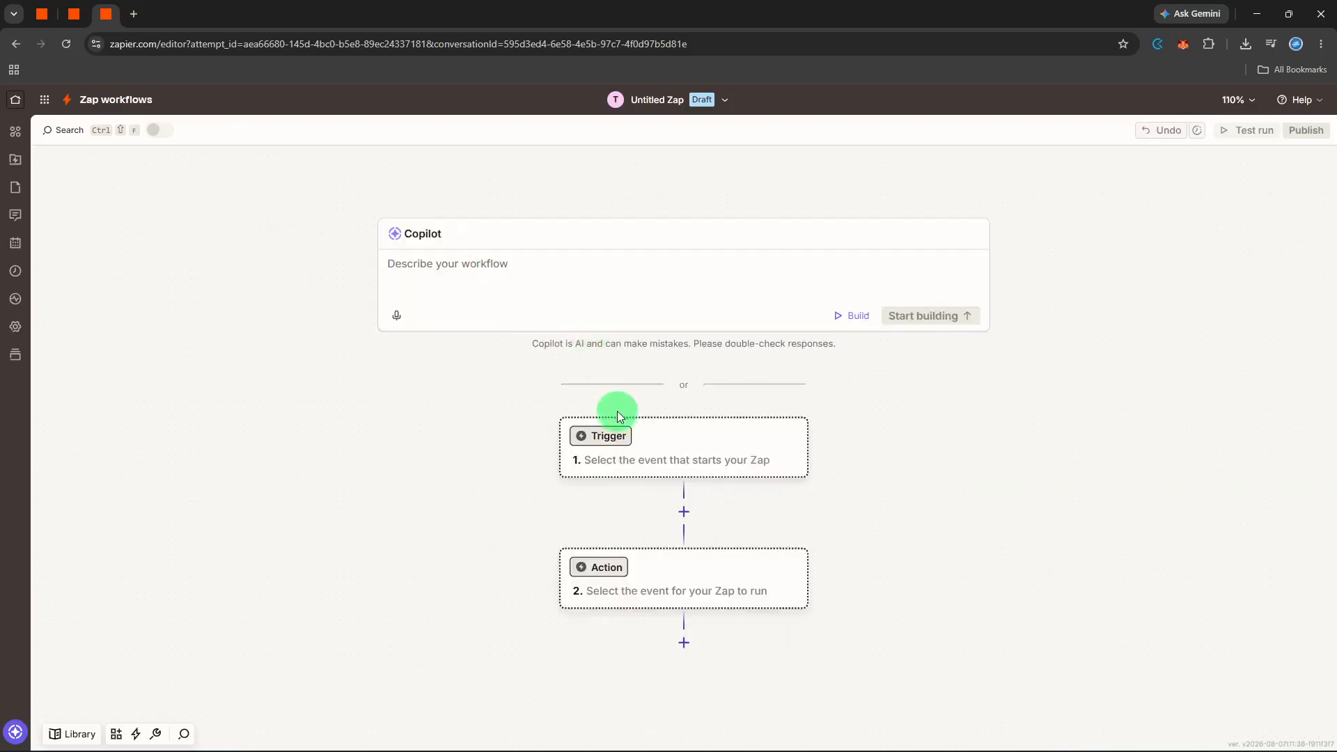
pyautogui.click(619, 437)
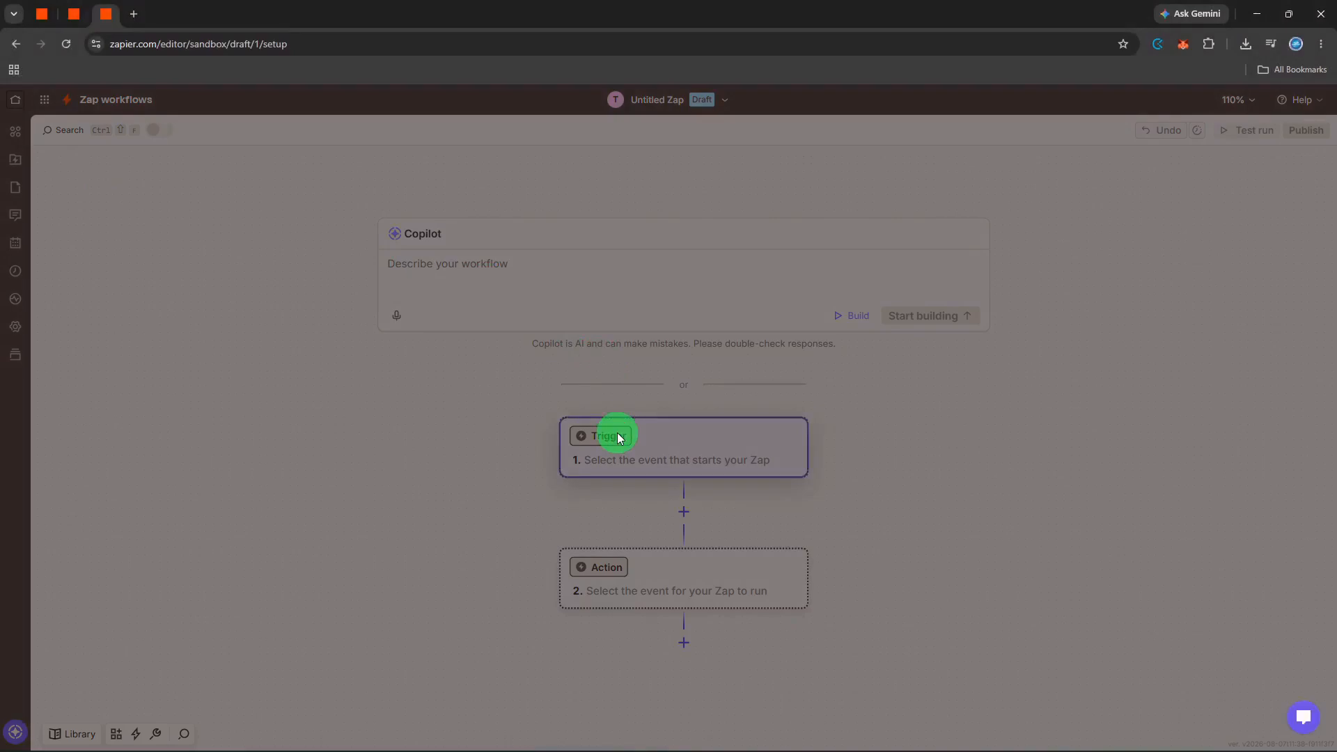
pyautogui.write('a')
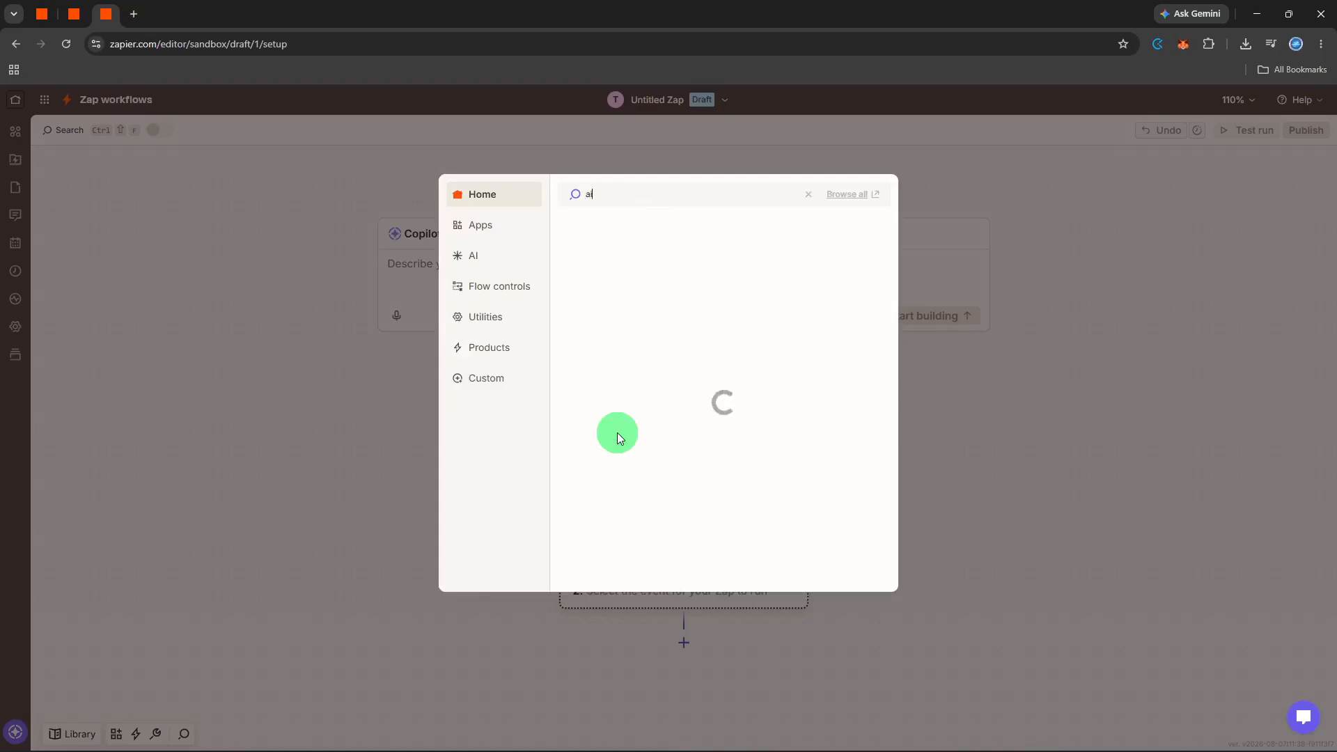
pyautogui.write('irt')
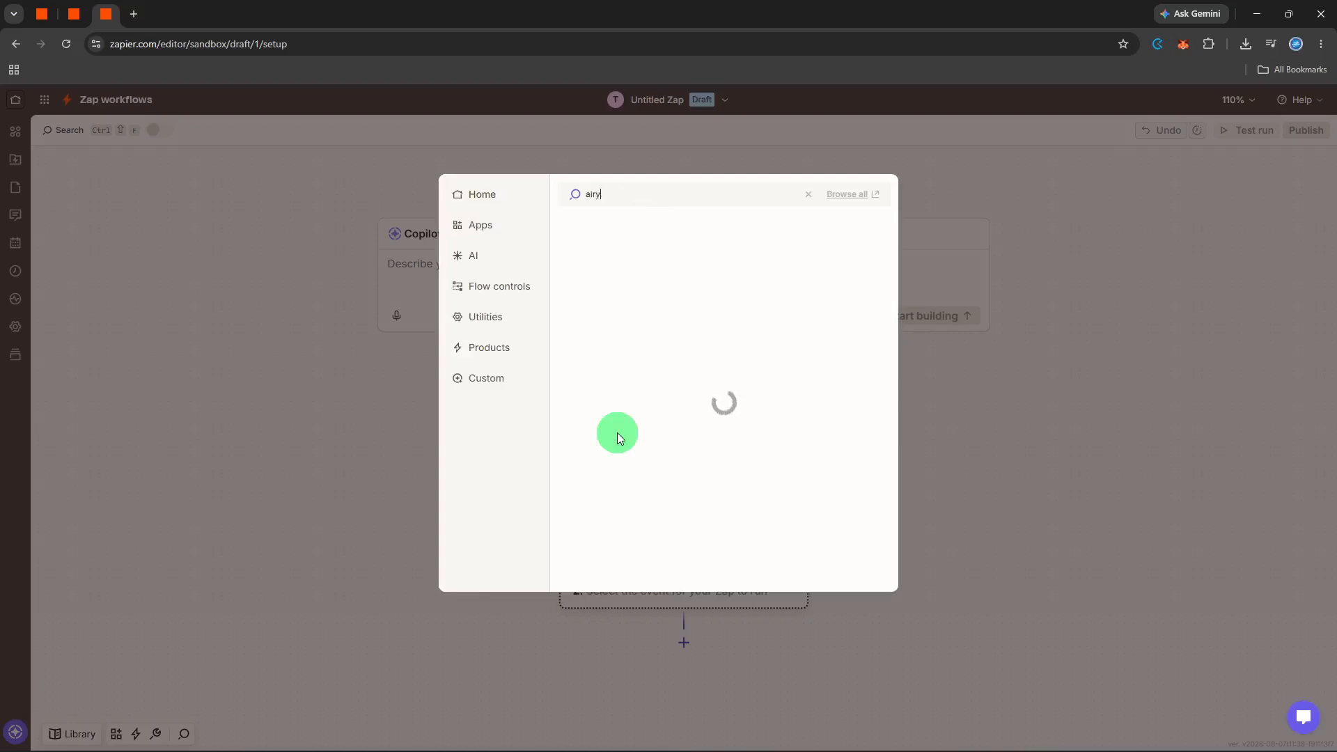
pyautogui.write('able')
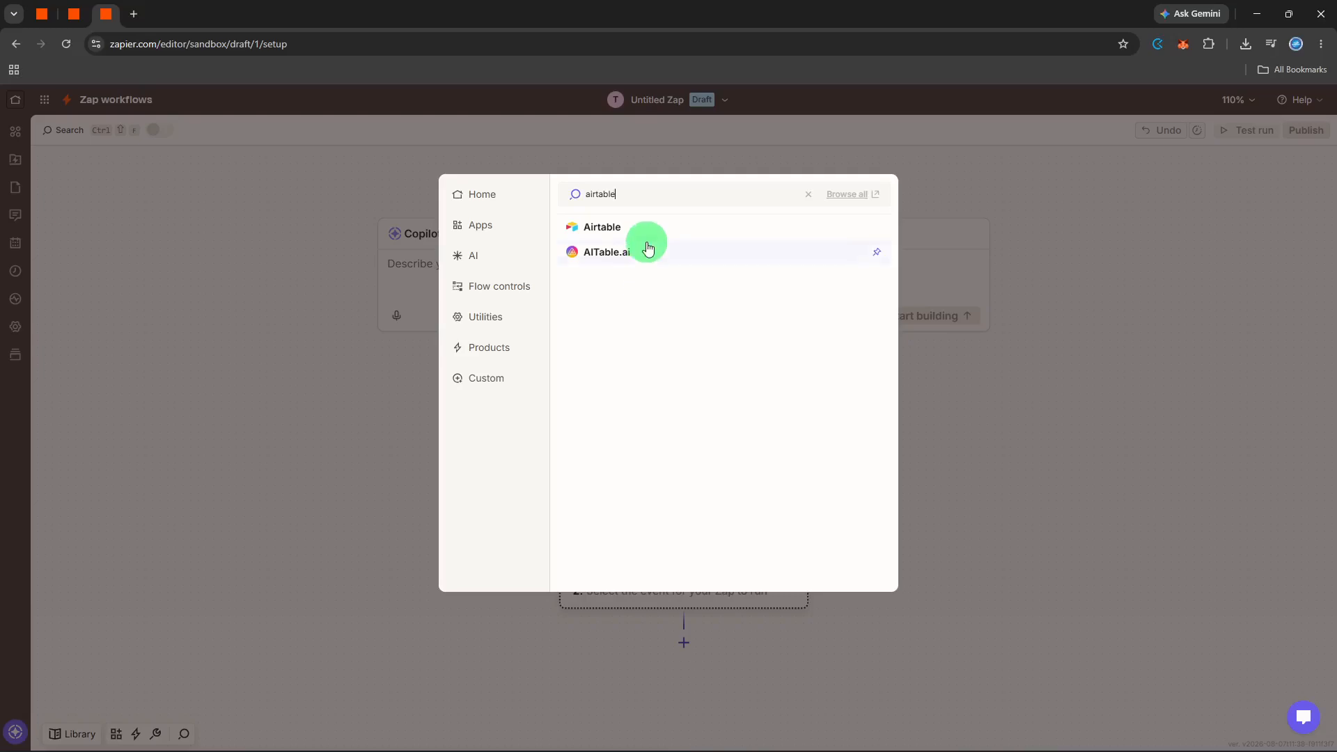
pyautogui.click(647, 236)
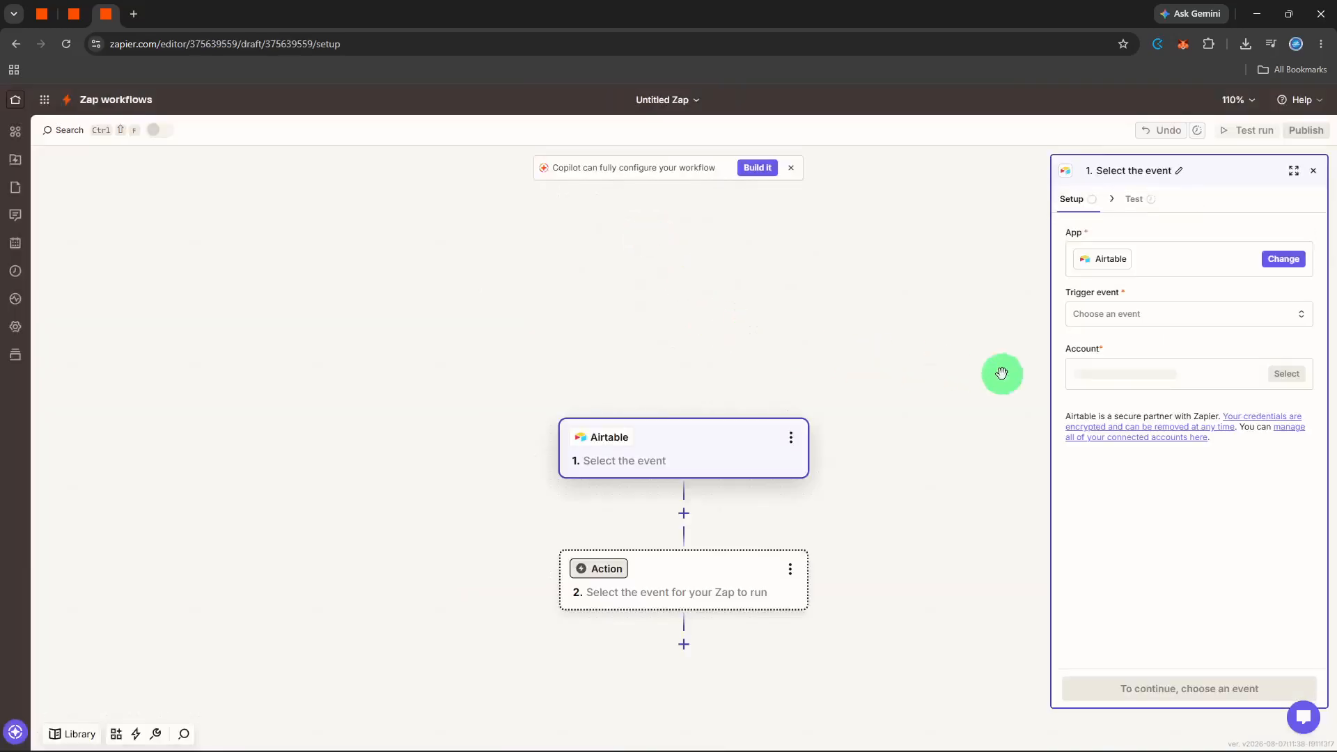
# Set the Airtable trigger event to New Record.
pyautogui.click(1106, 301)
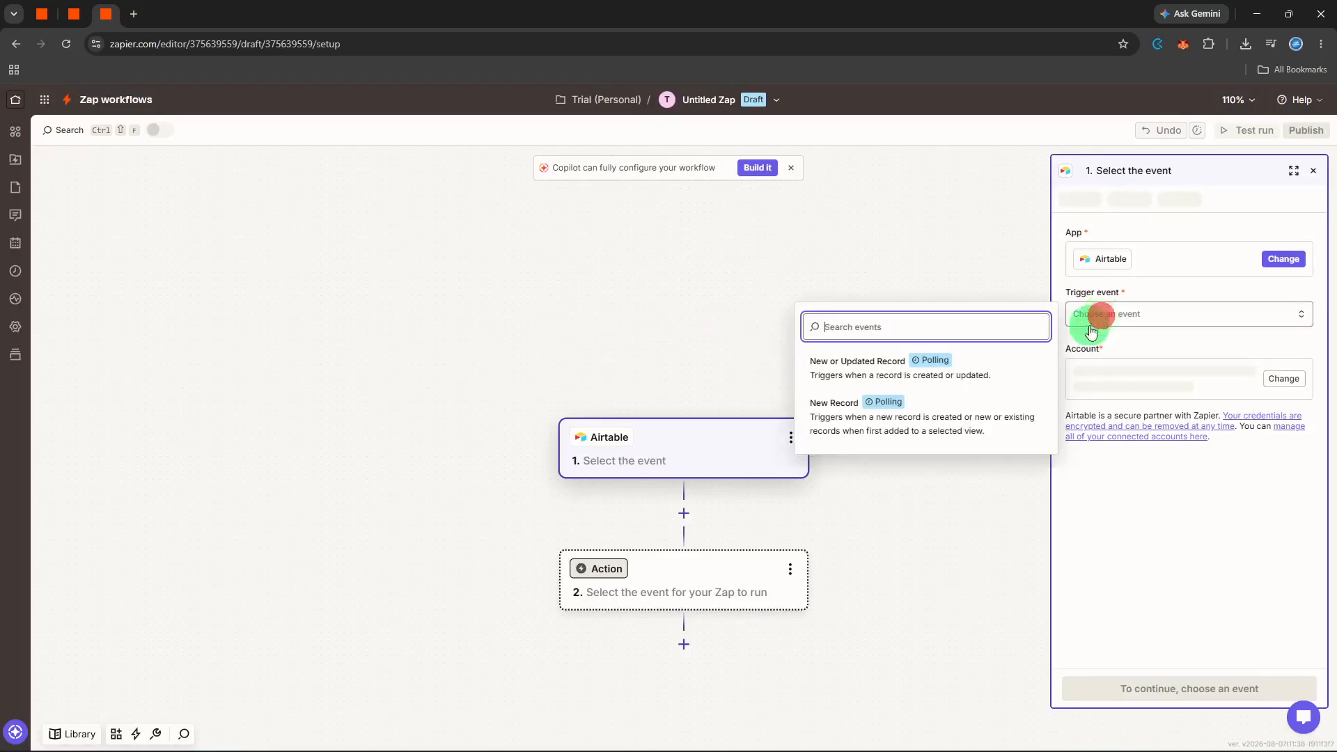
pyautogui.click(909, 418)
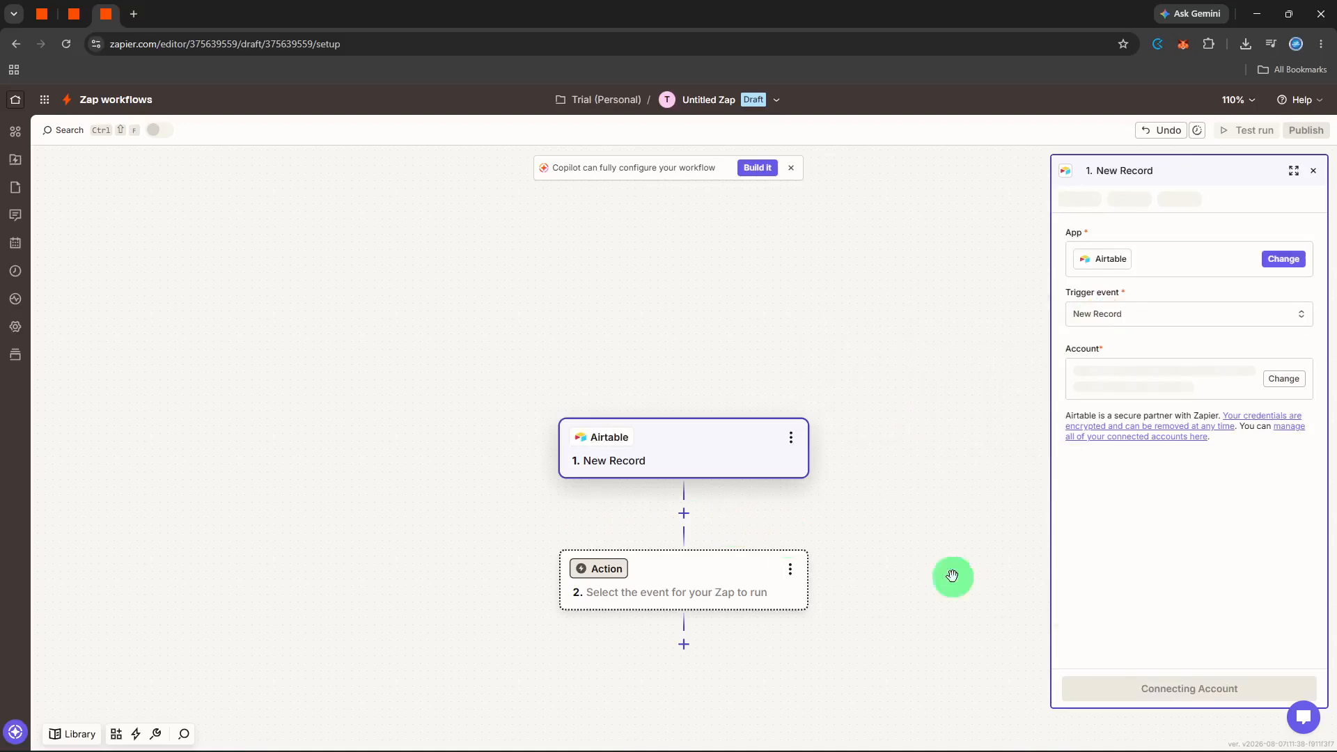
pyautogui.click(1206, 691)
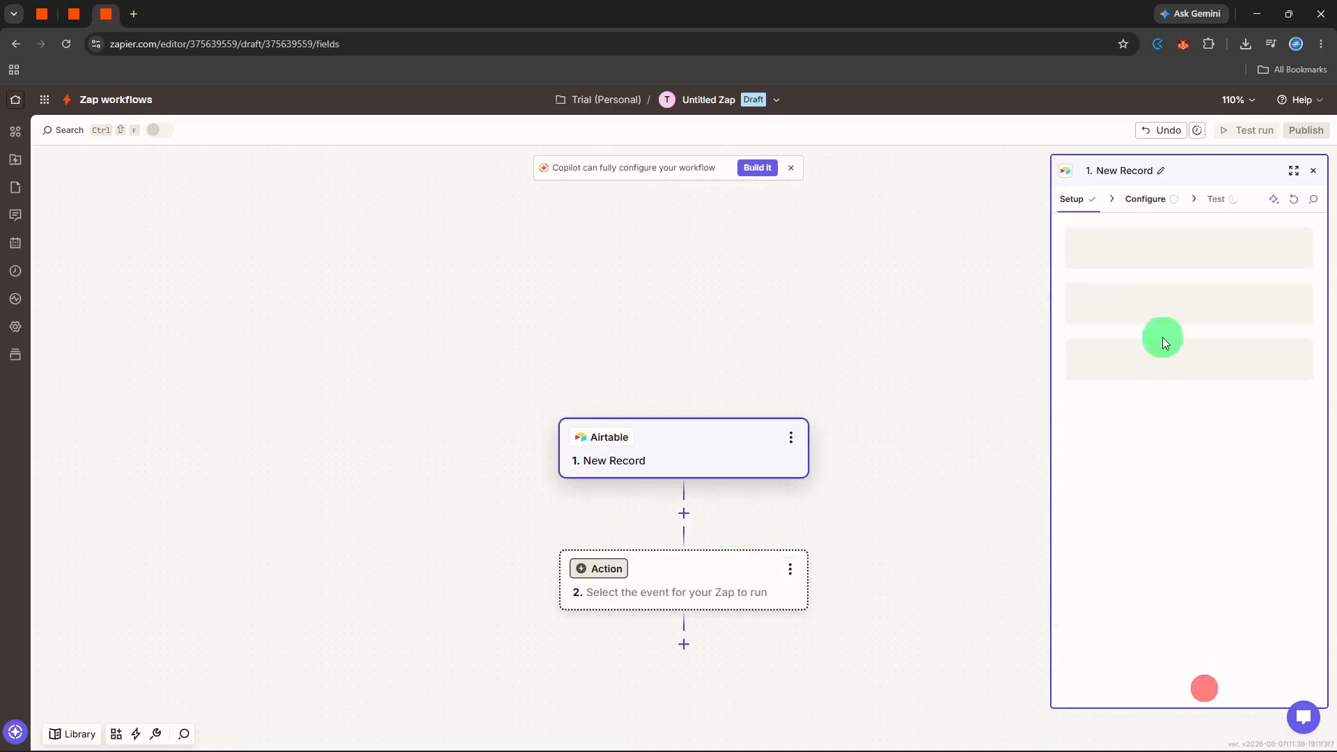
# Point the trigger at the Requests table in the Projects base.
pyautogui.click(1165, 261)
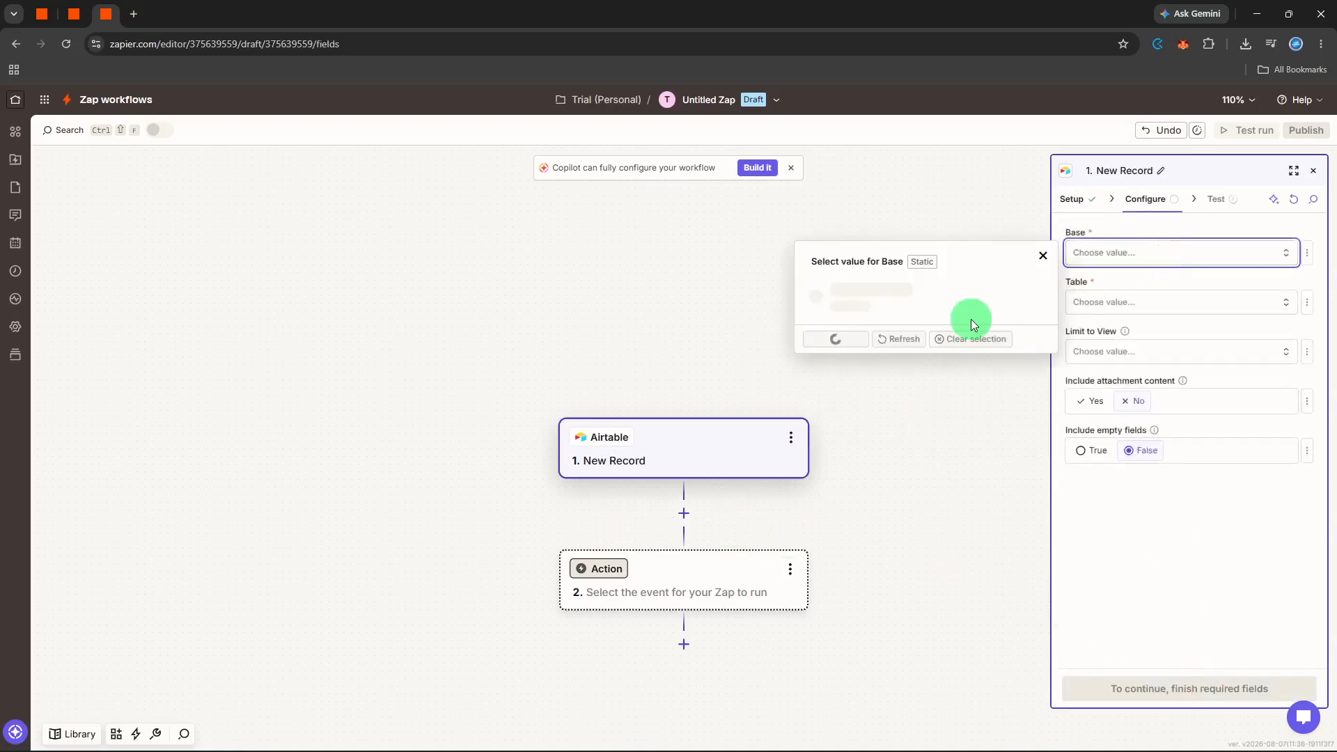
pyautogui.click(898, 466)
pyautogui.click(1096, 301)
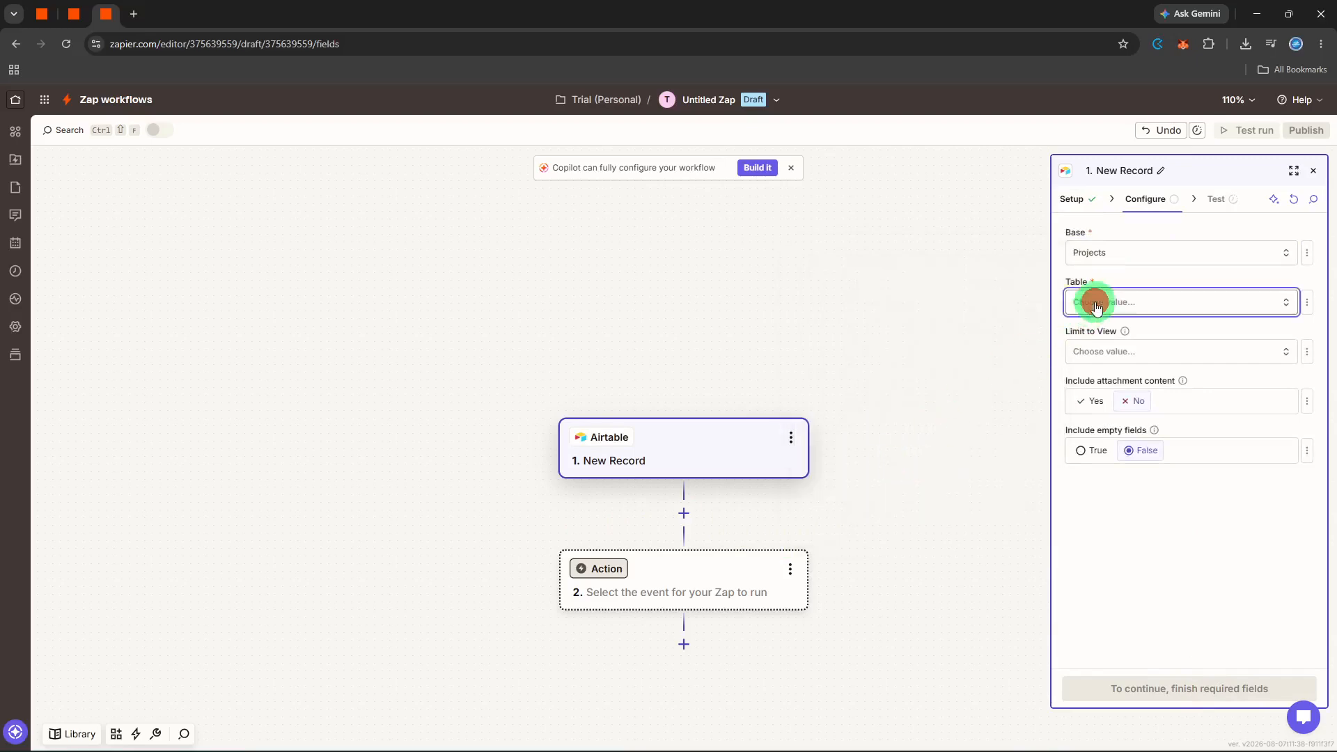
pyautogui.scroll(-5, 973, 388)
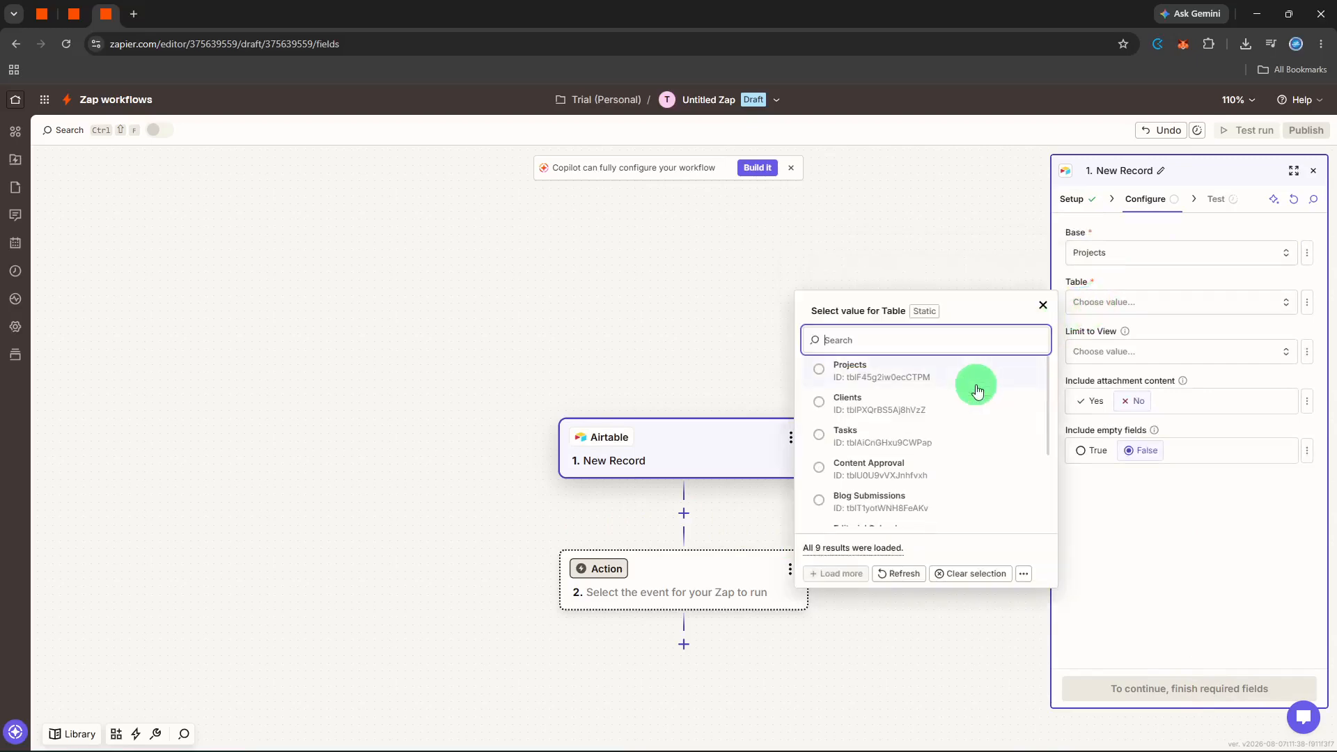
pyautogui.click(935, 510)
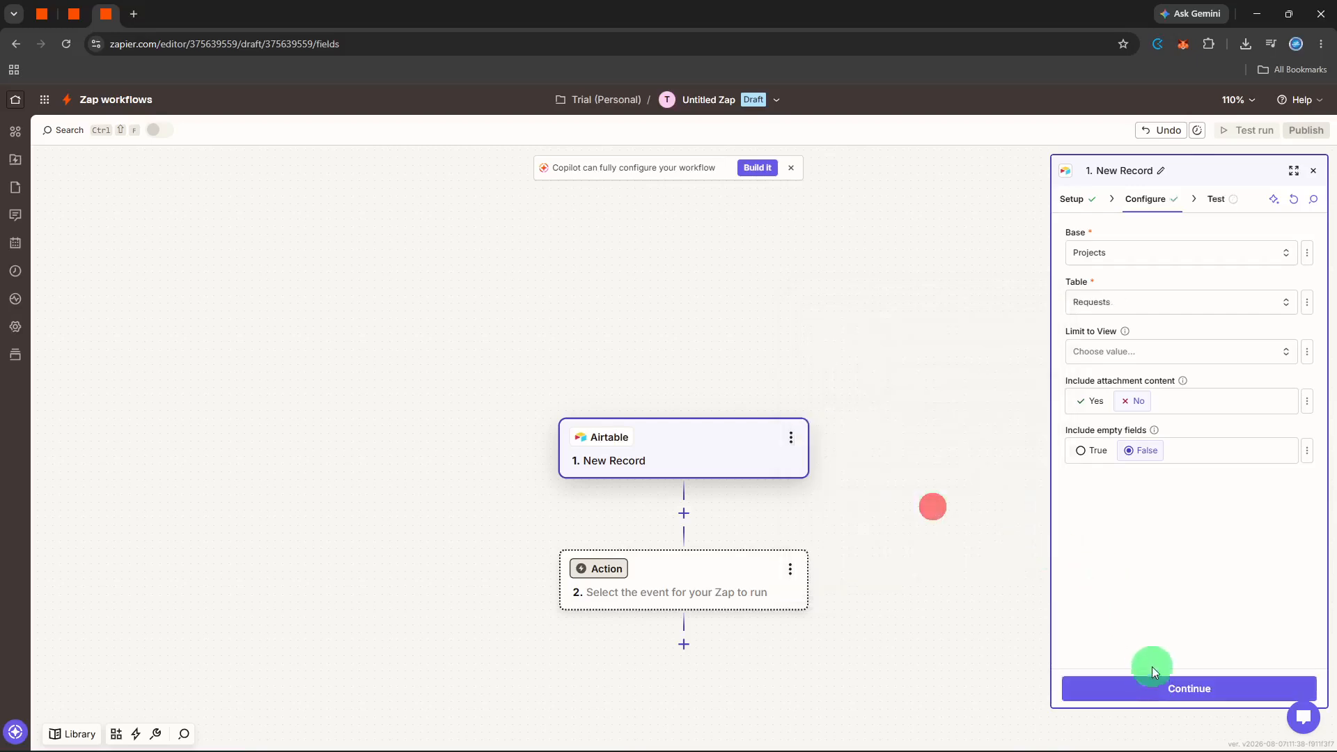
pyautogui.click(1156, 688)
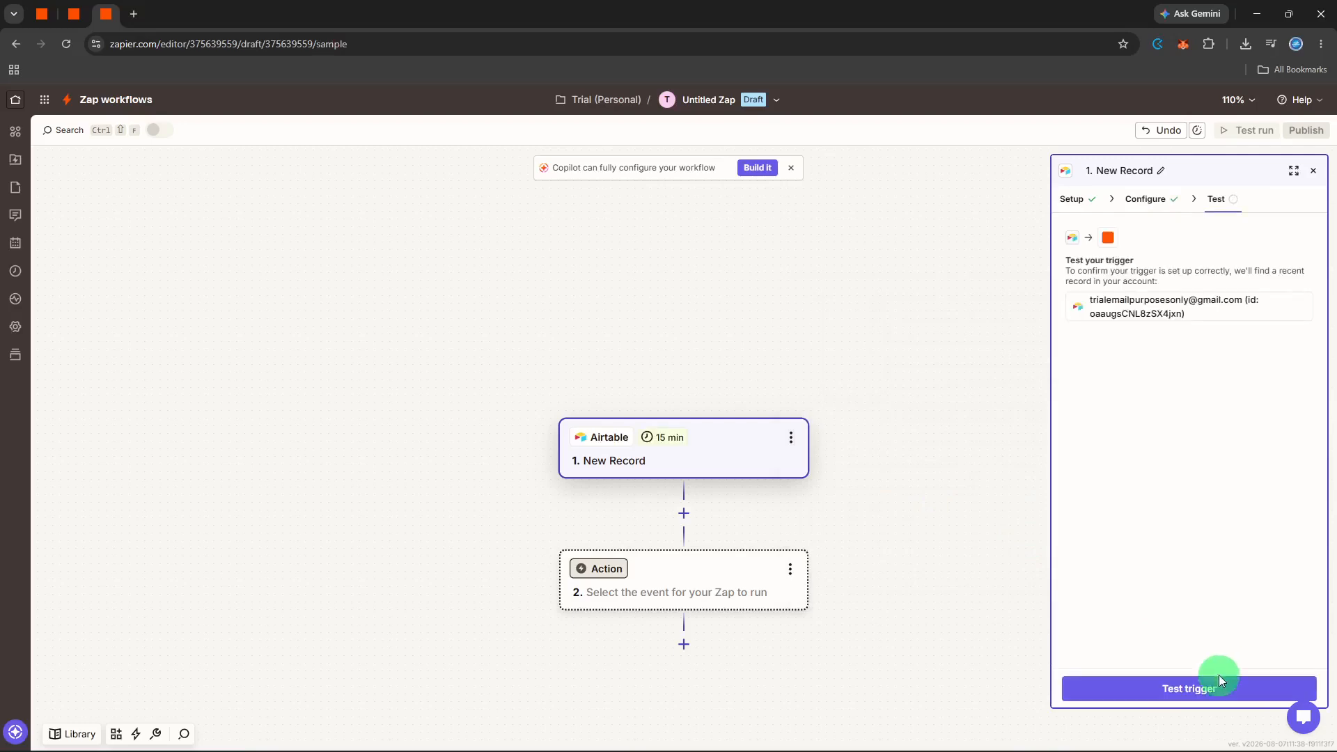
# Test the trigger, which finds Records A–C, and continue with Record C.
pyautogui.click(1219, 681)
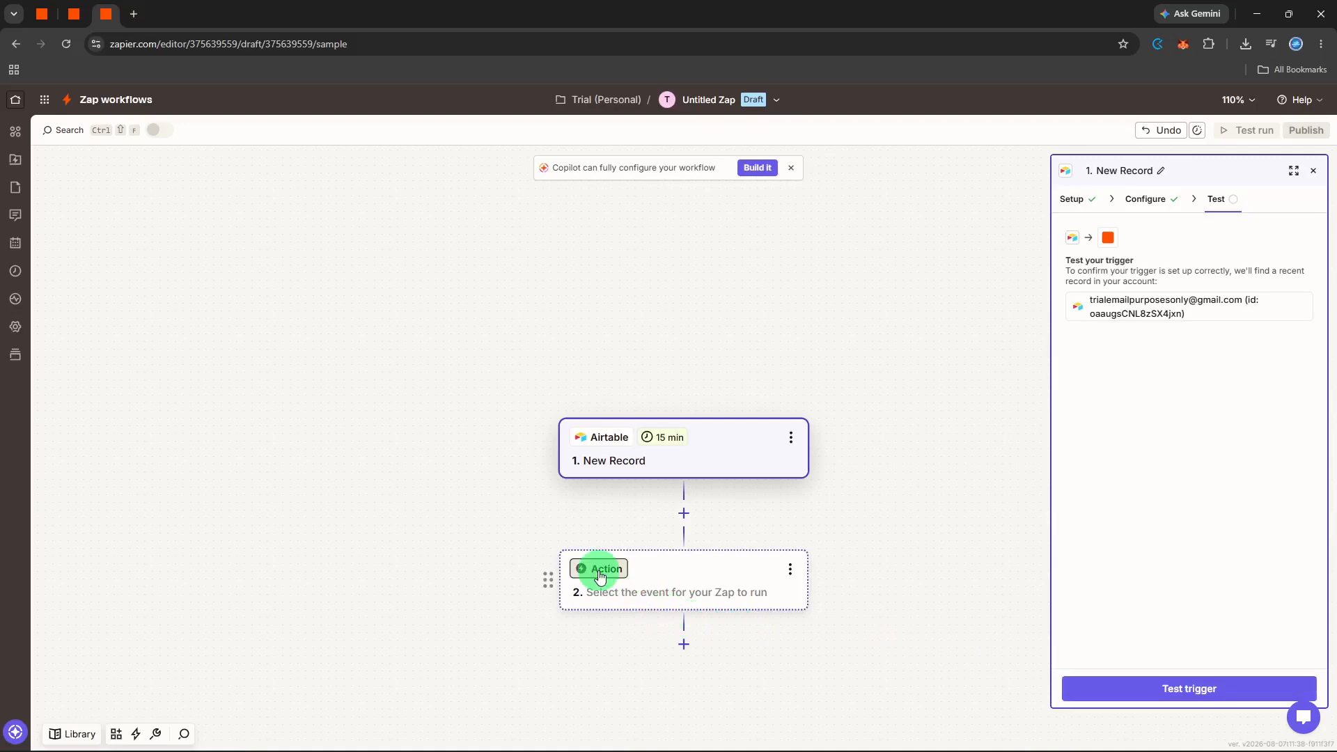
pyautogui.click(1091, 683)
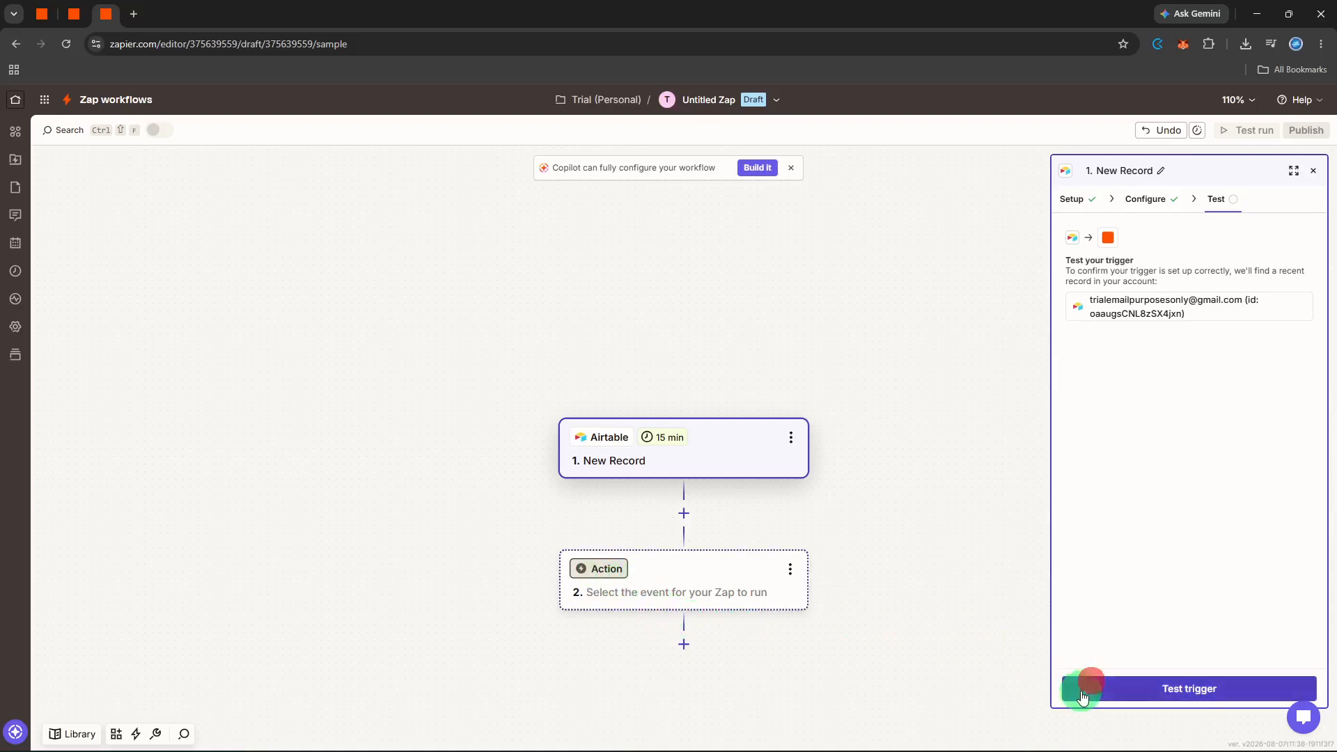
pyautogui.click(1081, 693)
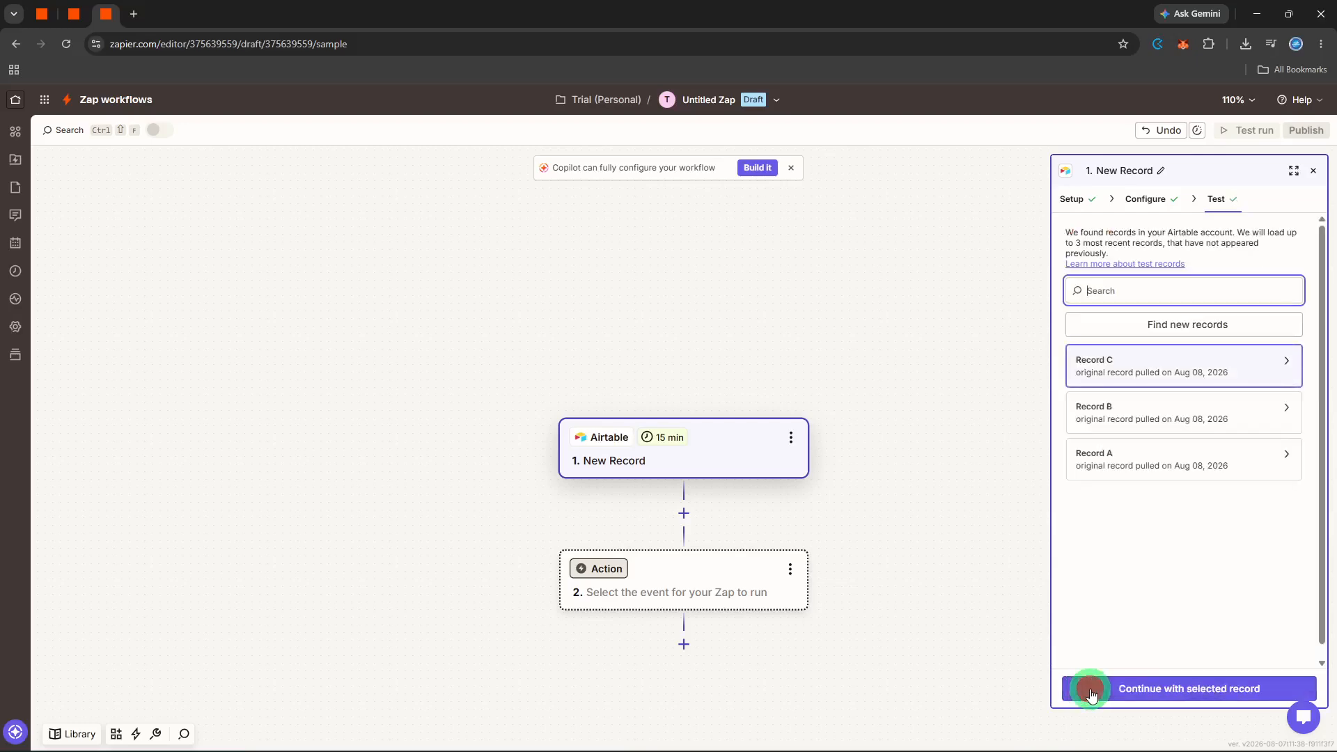
pyautogui.click(1092, 690)
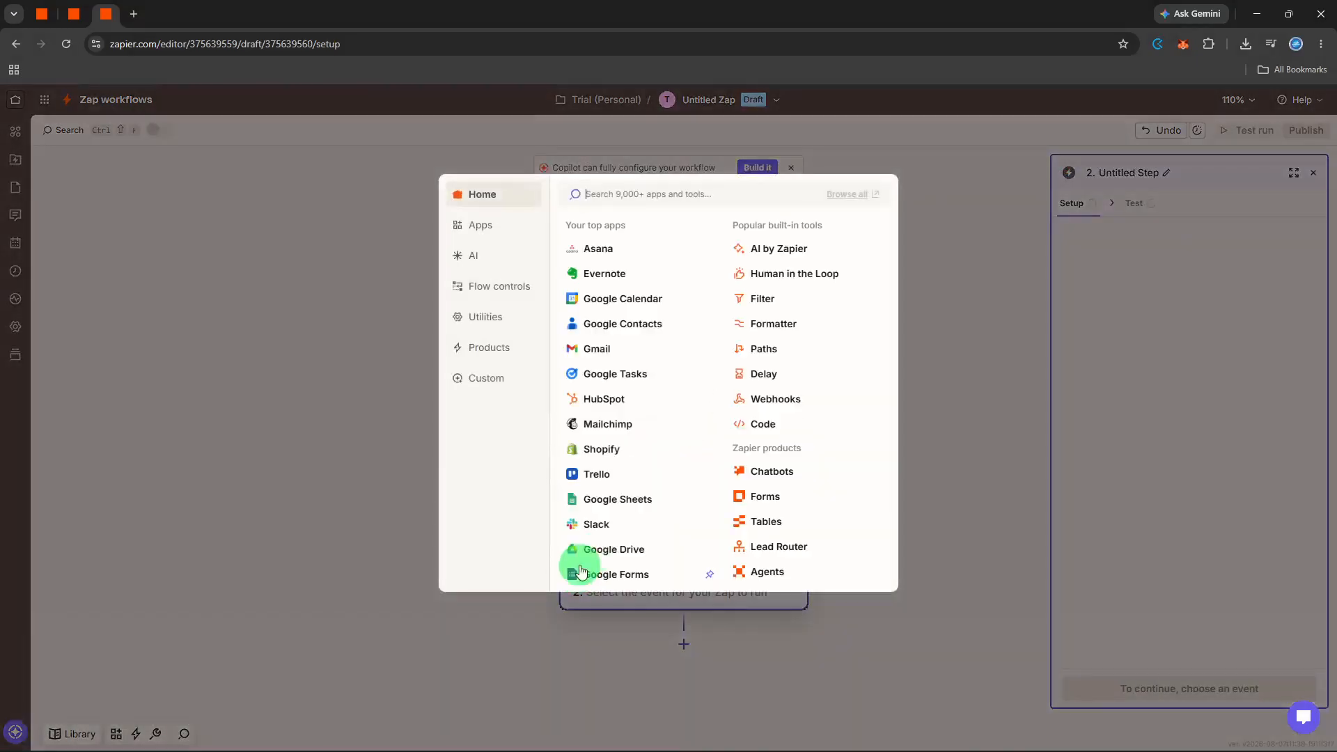
# Split step 2 into Paths and start Path A's rule: Priority, (Text) Exactly matches.
pyautogui.click(749, 352)
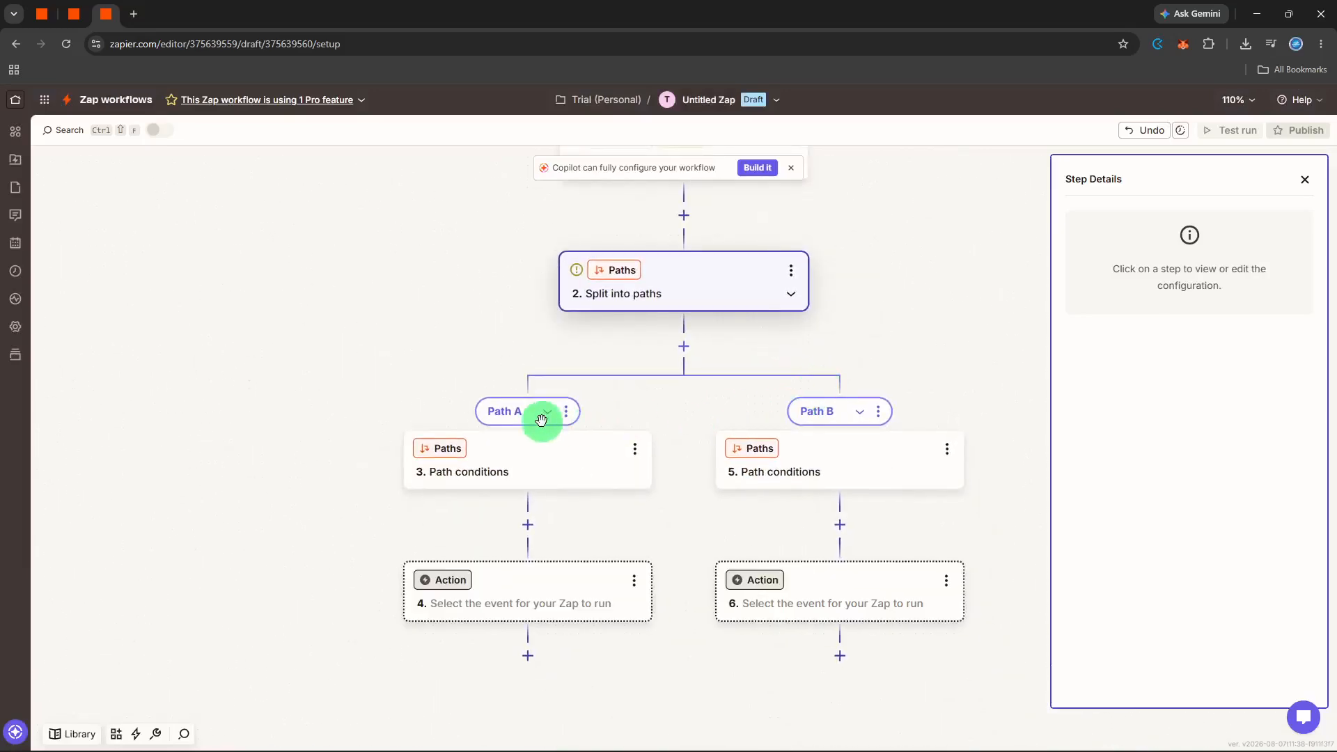
pyautogui.click(532, 448)
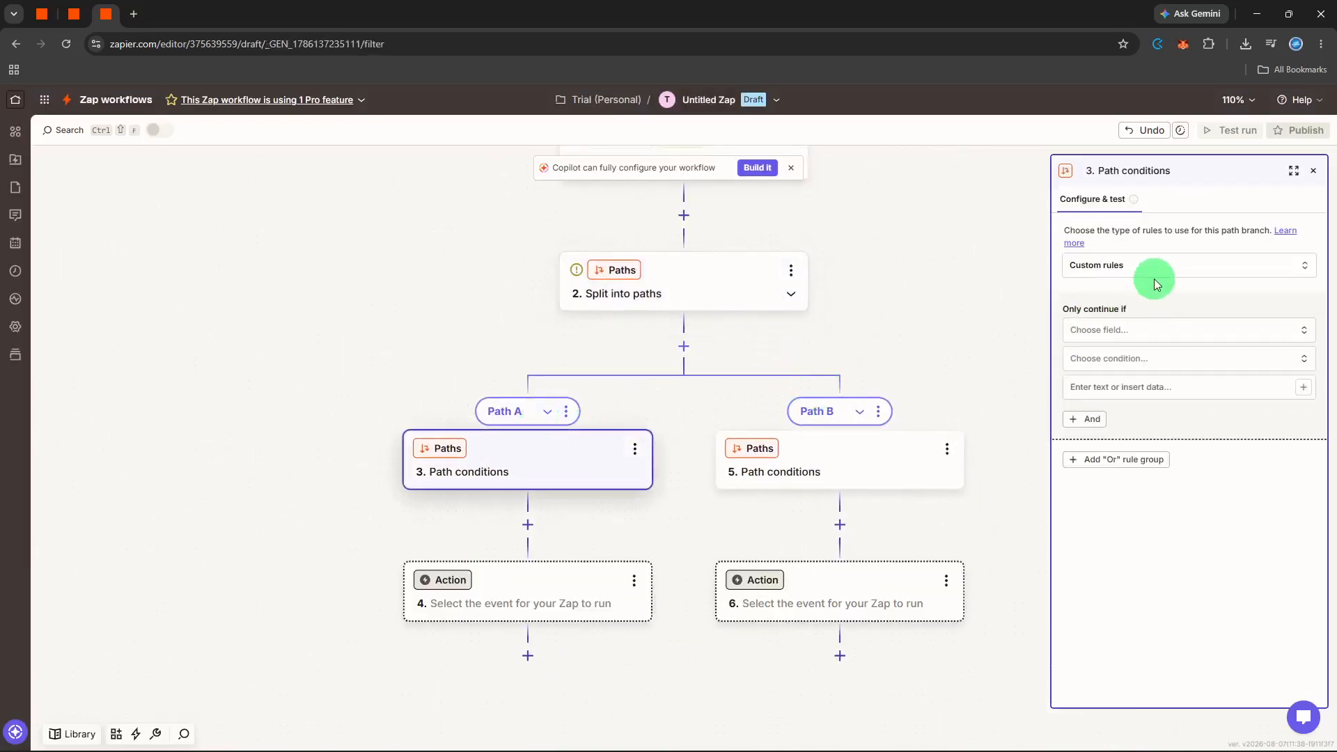
pyautogui.click(1136, 330)
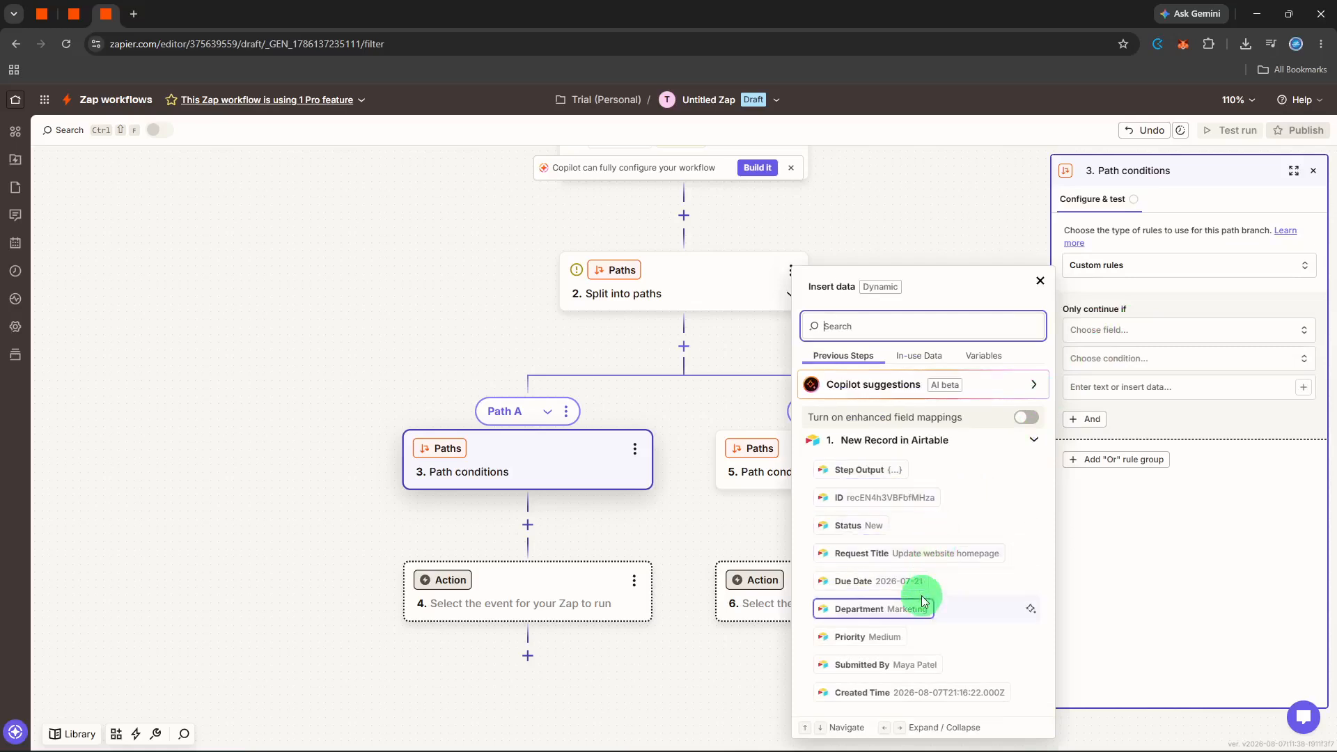
pyautogui.click(907, 636)
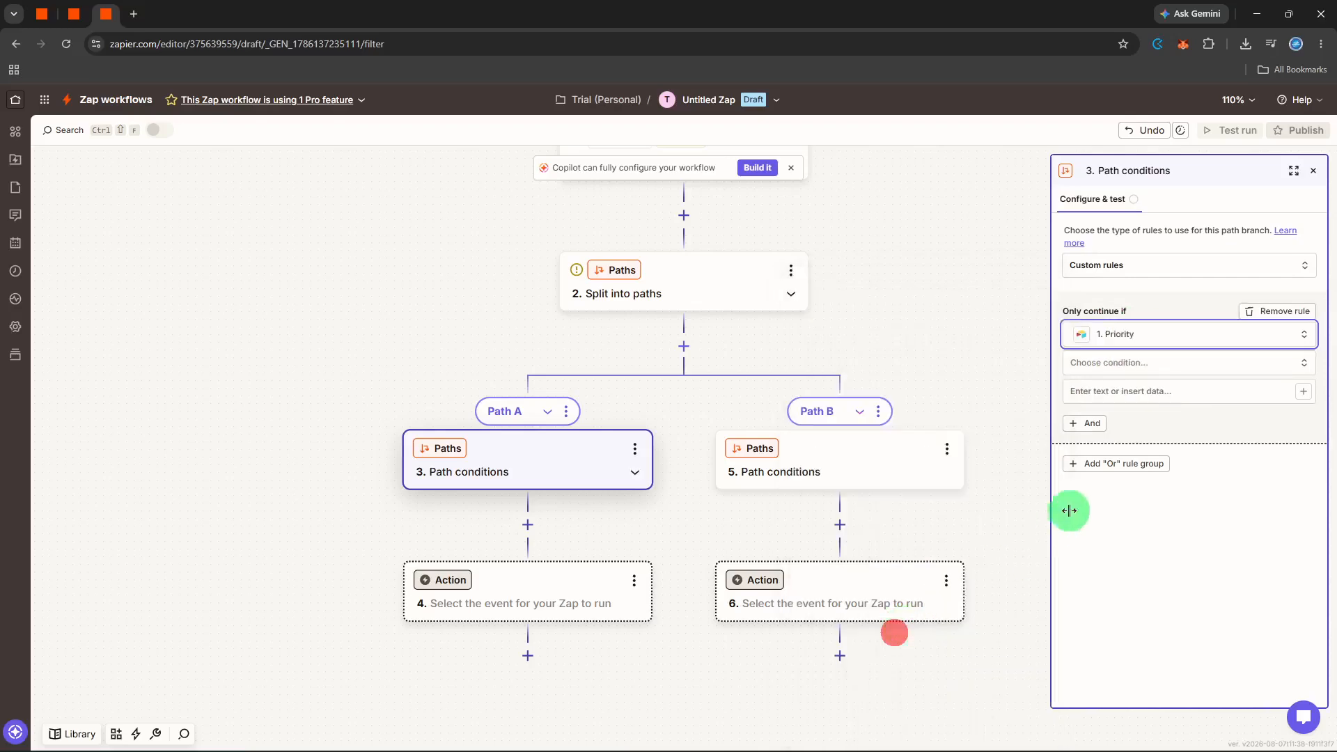
pyautogui.click(1175, 365)
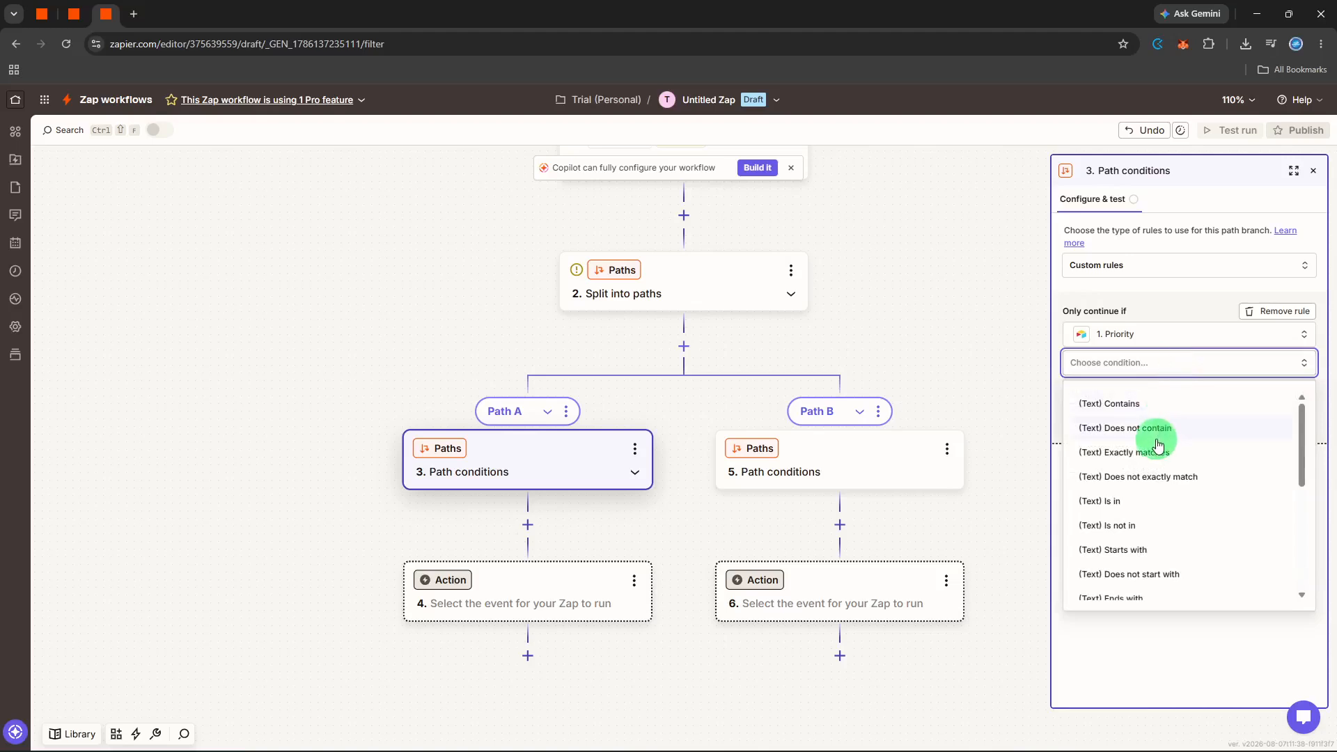
pyautogui.click(1150, 455)
# Insert the trigger's Priority: Medium as the match value and test Path A's rule.
pyautogui.click(1149, 393)
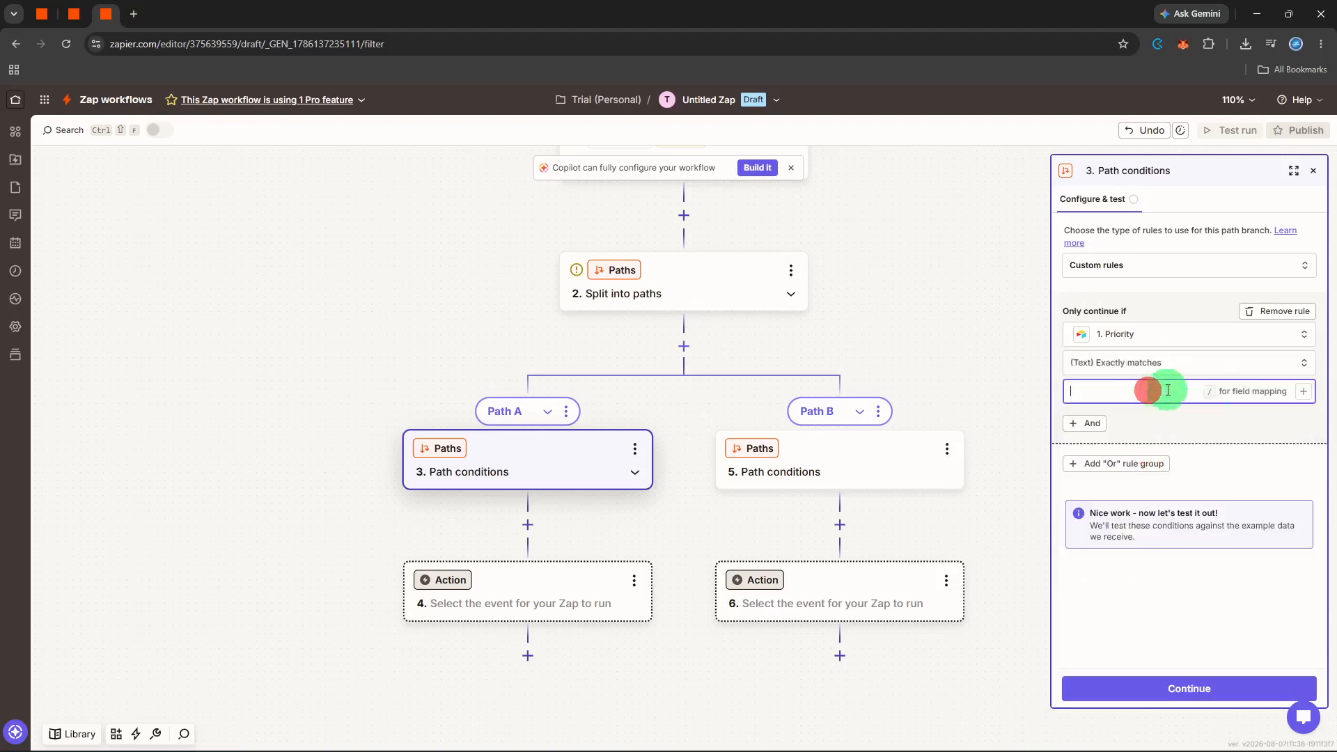
pyautogui.click(1300, 394)
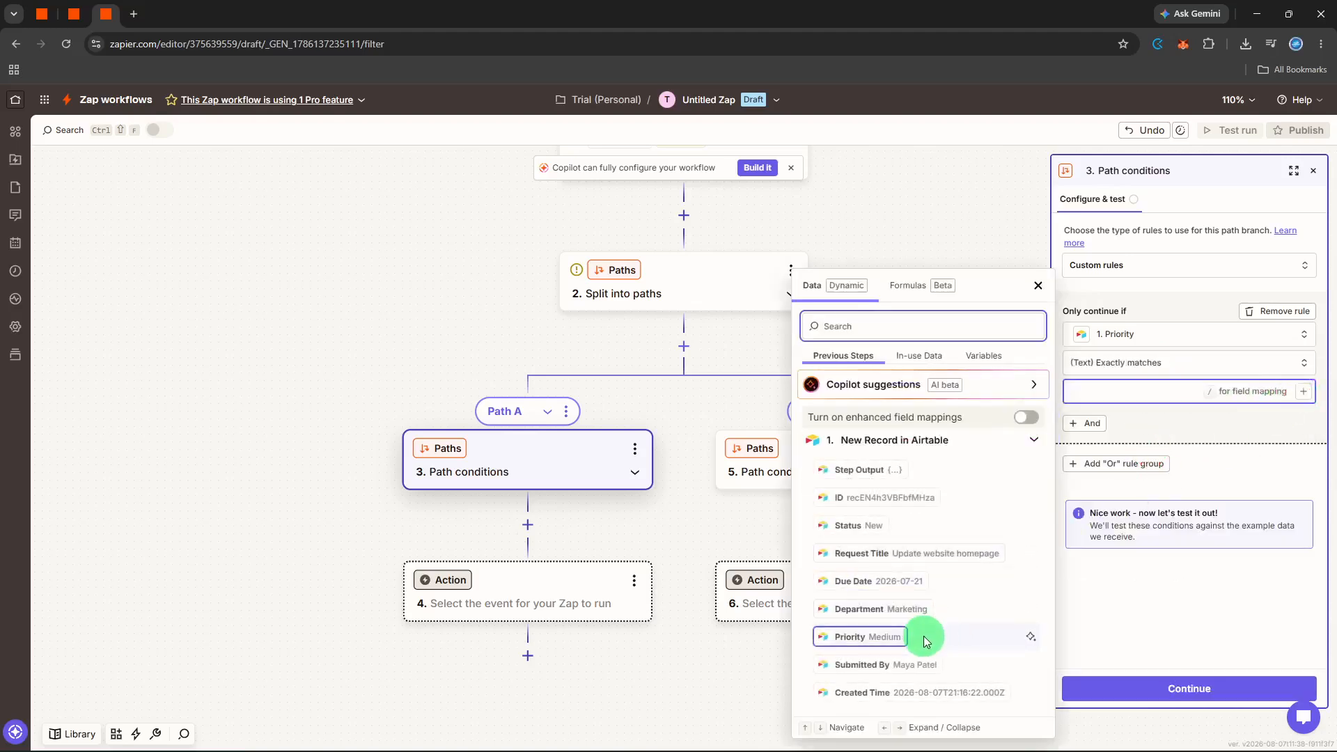
pyautogui.click(867, 636)
pyautogui.click(1158, 610)
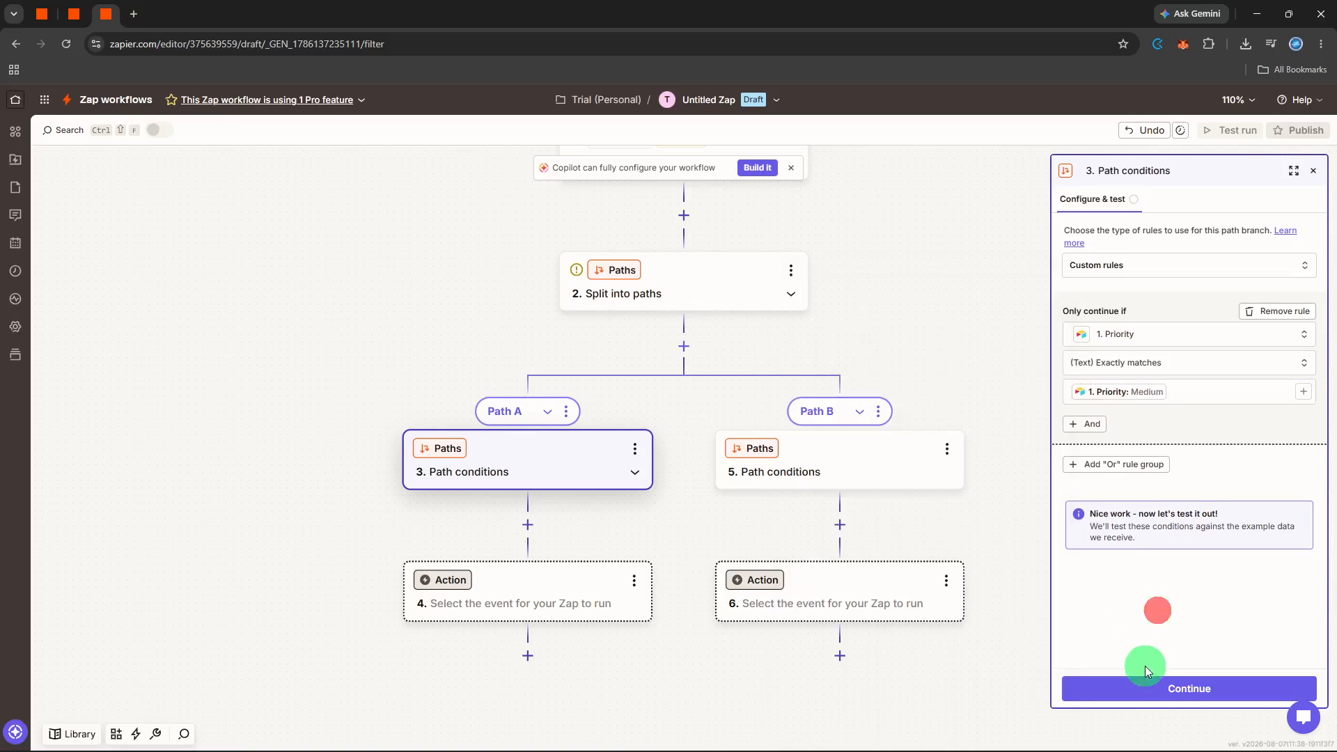
pyautogui.click(1136, 689)
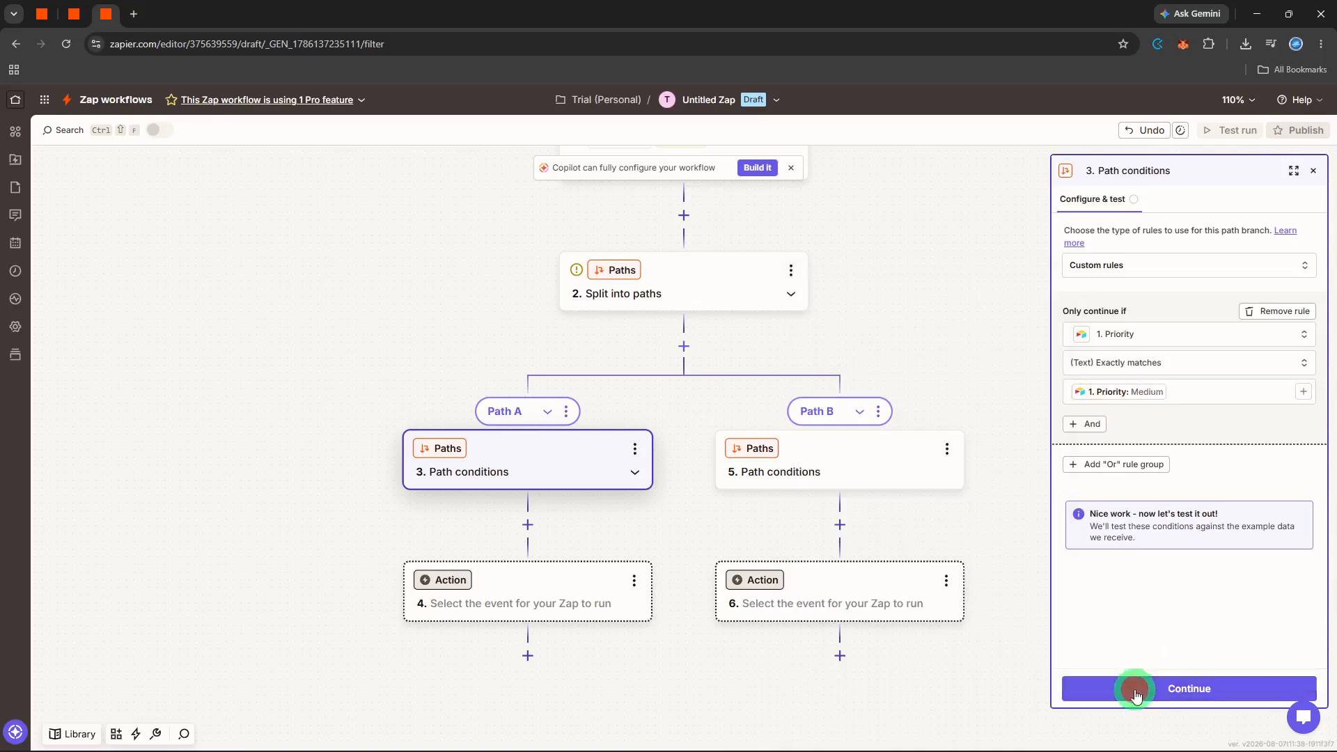
# Give Path B the rule Priority (Text) Exactly matches Priority: Medium and test it.
pyautogui.click(833, 481)
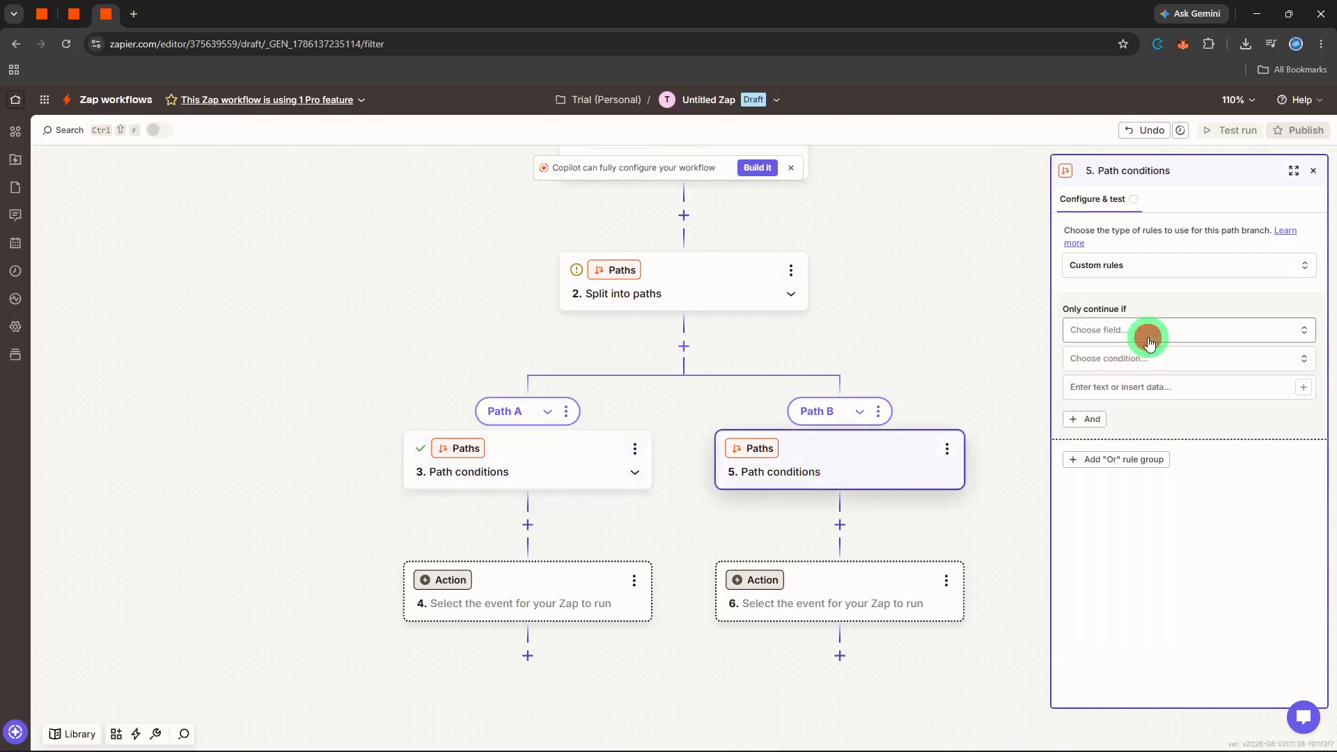
pyautogui.click(1134, 331)
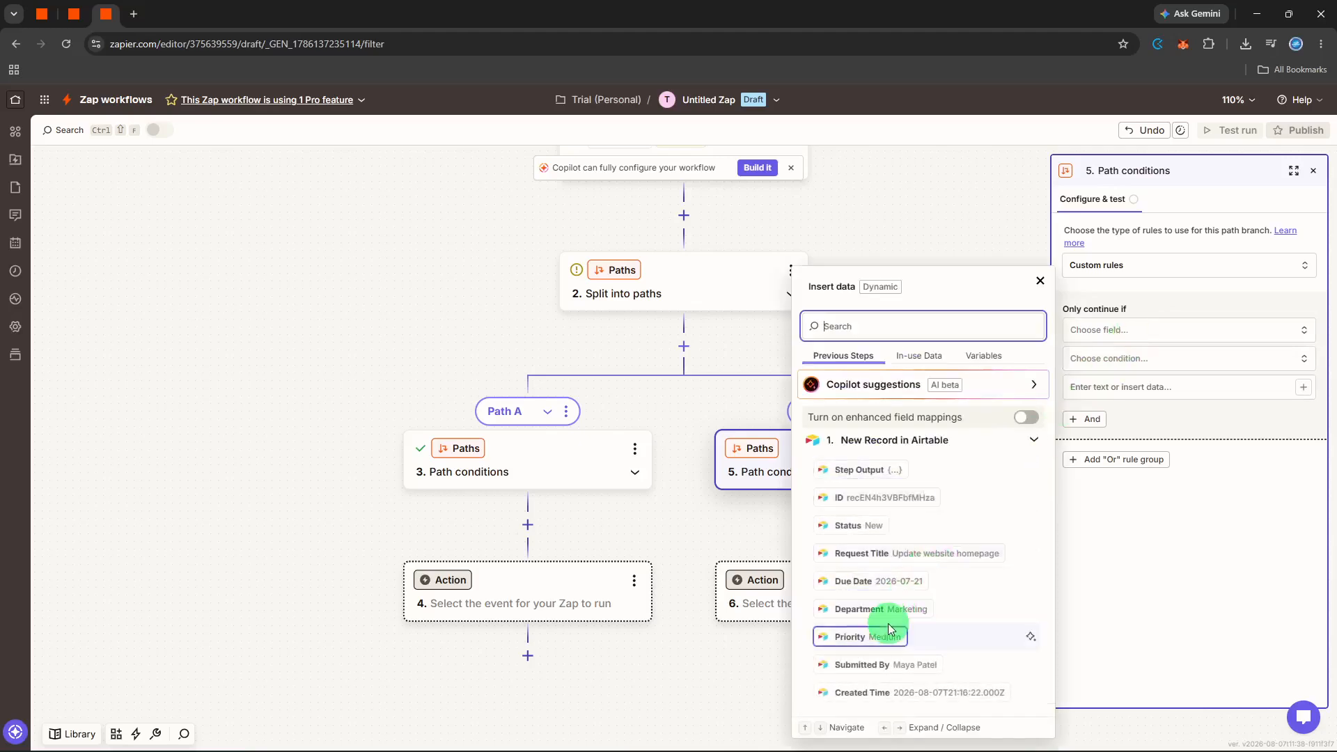
pyautogui.click(888, 624)
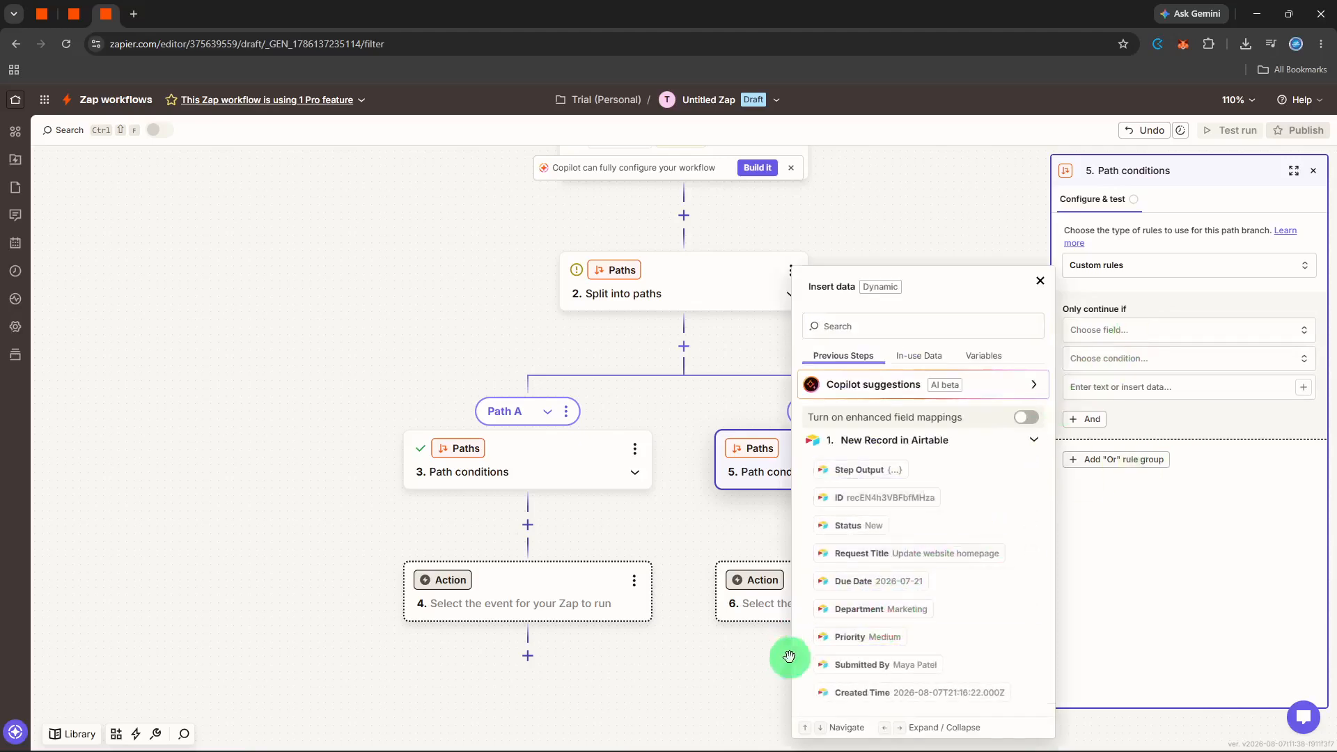
pyautogui.click(849, 639)
pyautogui.click(1254, 367)
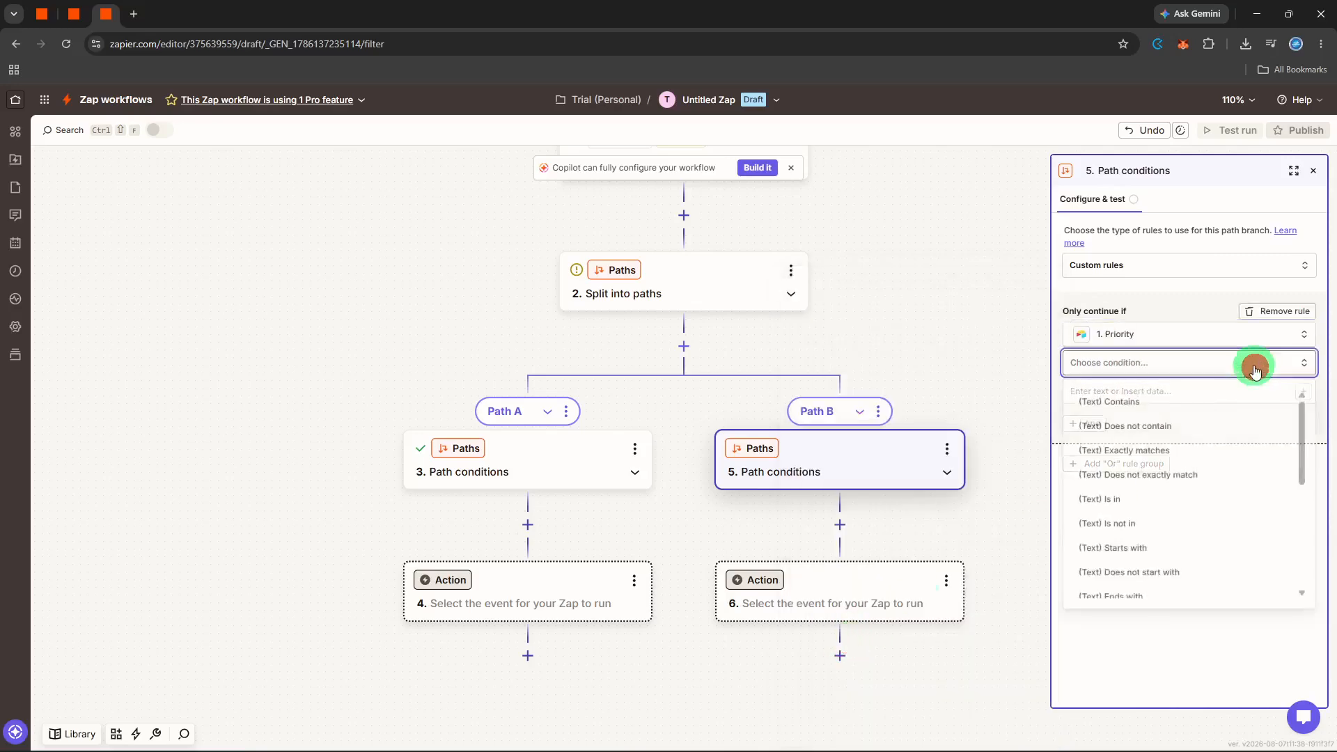
pyautogui.click(1151, 453)
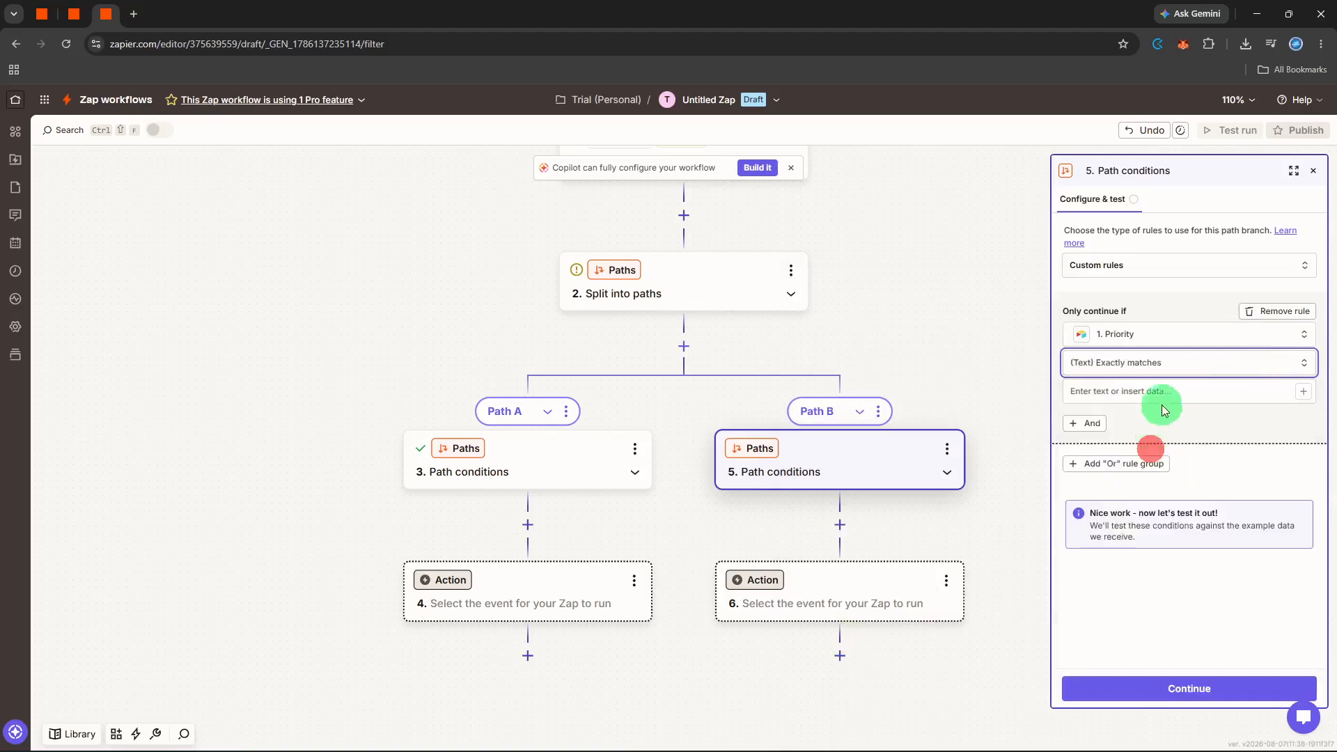
pyautogui.click(1164, 390)
pyautogui.click(1312, 397)
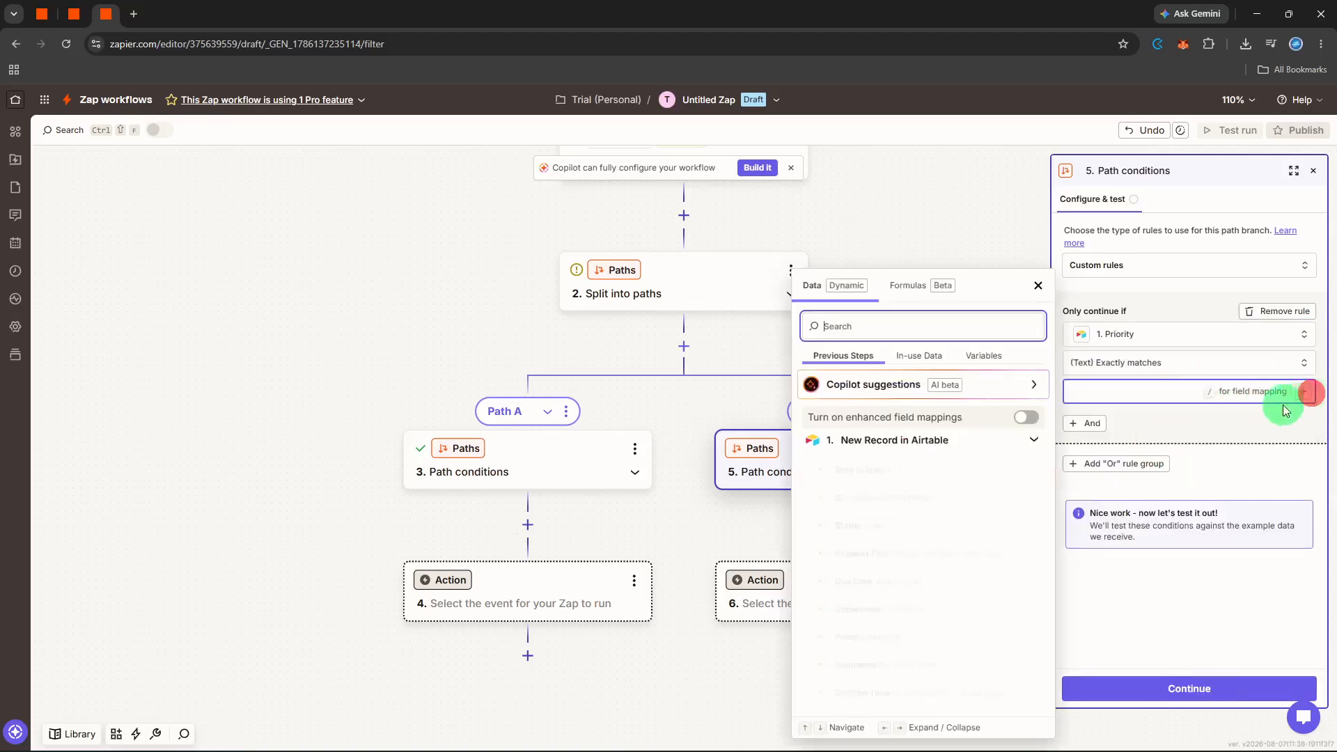
pyautogui.click(888, 638)
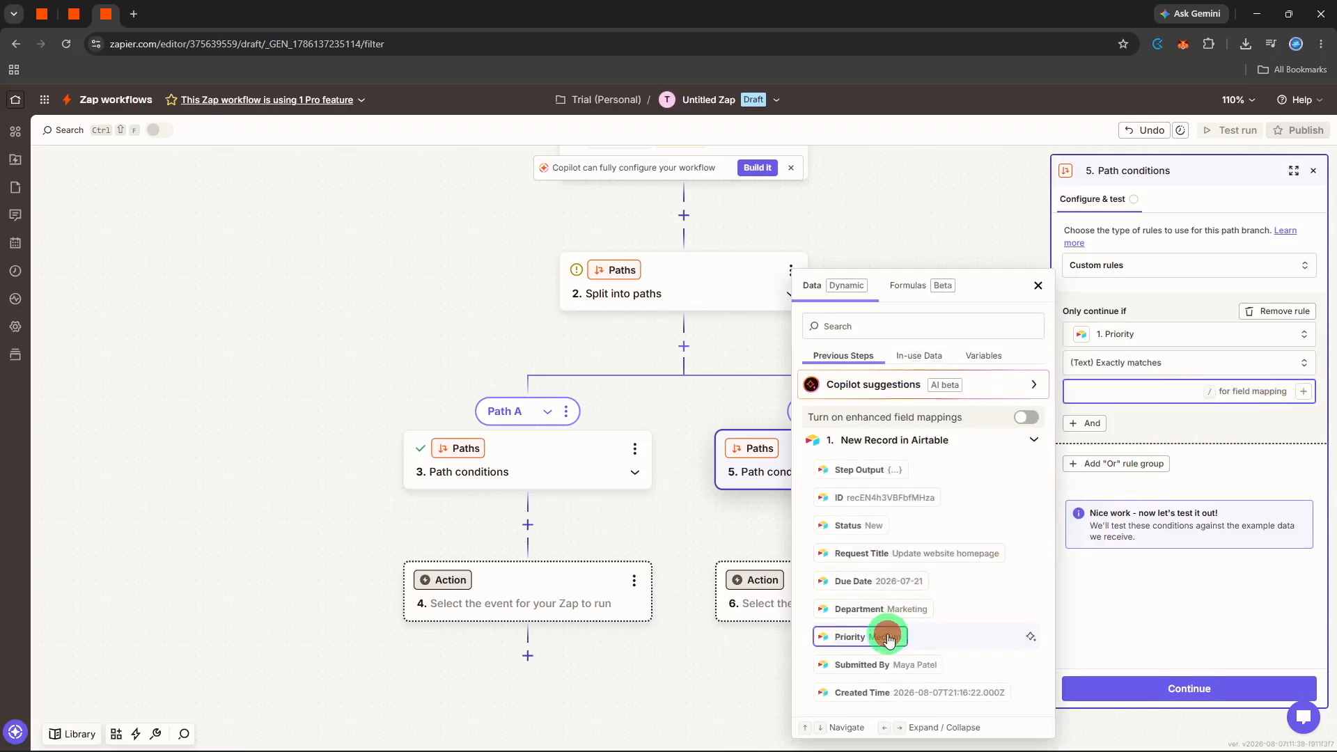
pyautogui.click(1110, 686)
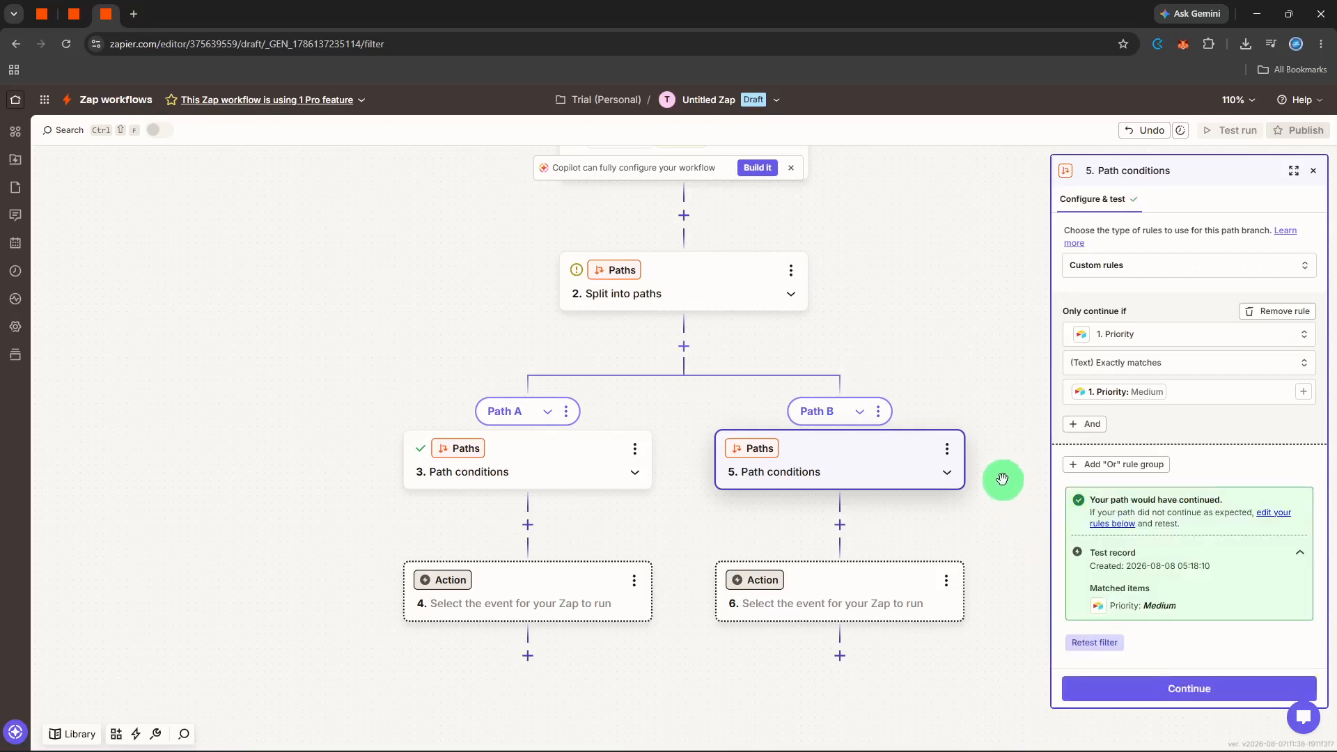
# Add a third branch, Path C, under Split into paths.
pyautogui.click(881, 413)
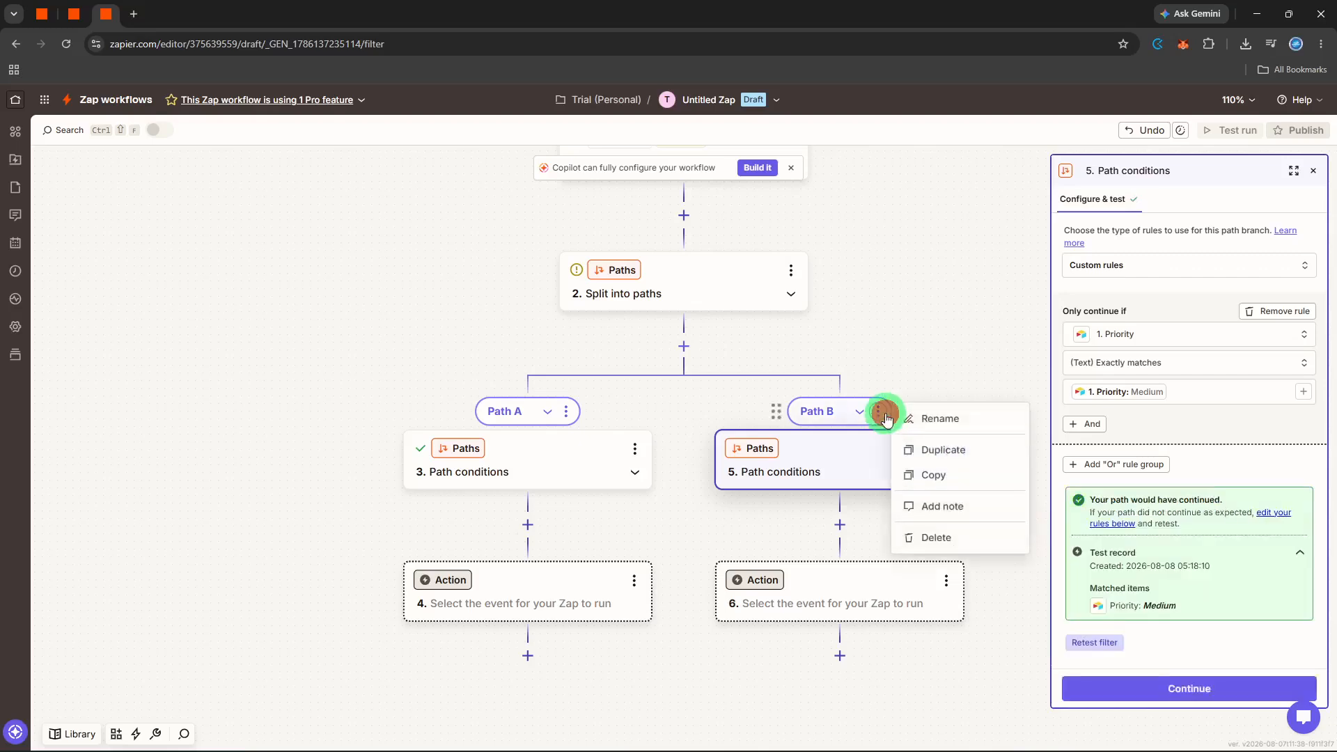
pyautogui.click(937, 373)
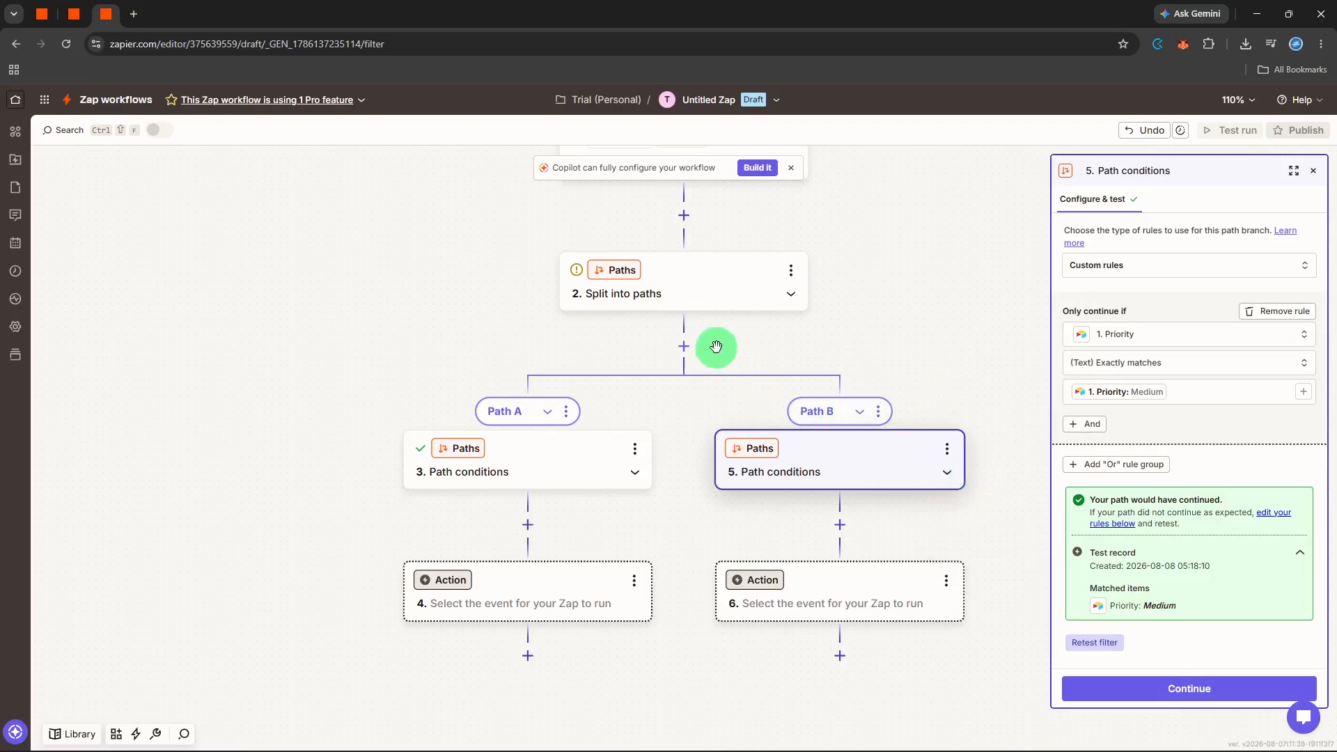
pyautogui.click(695, 343)
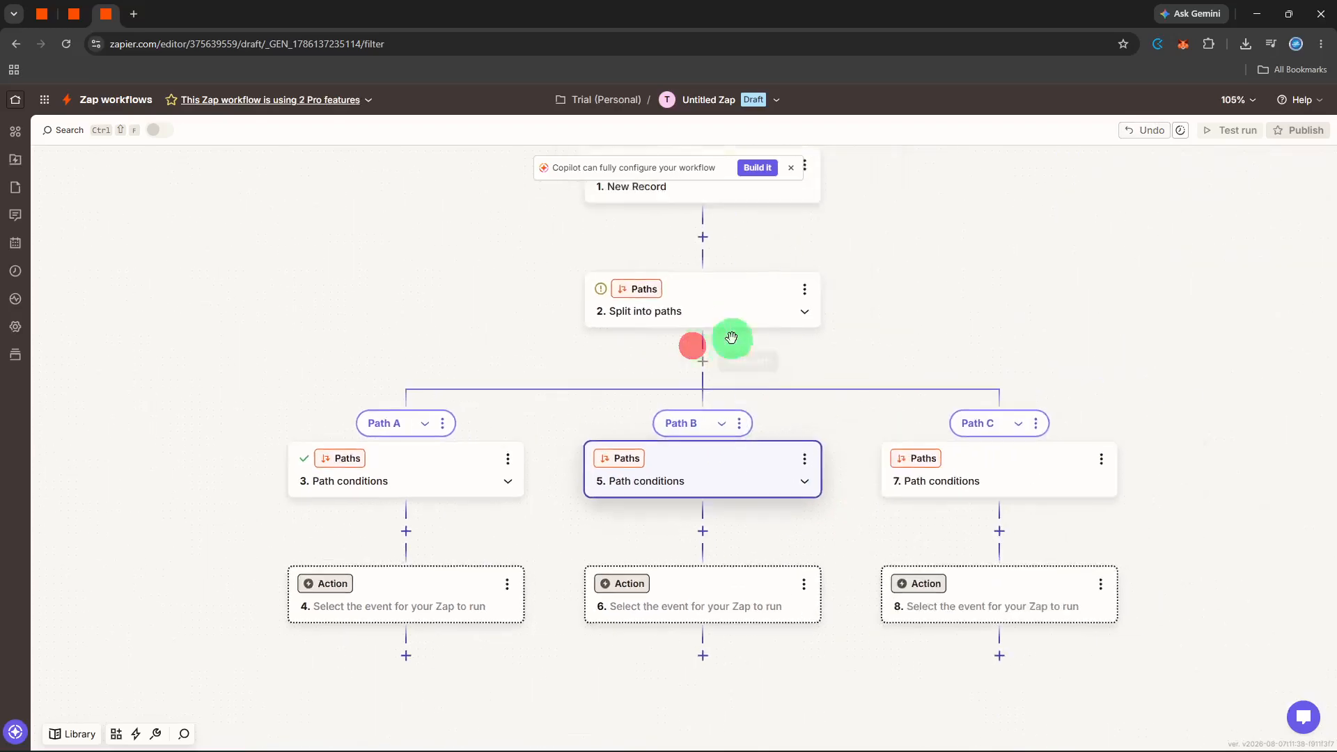
# Set Path C's rule to Priority (Text) Does not contain Priority: Medium and test it.
pyautogui.click(687, 488)
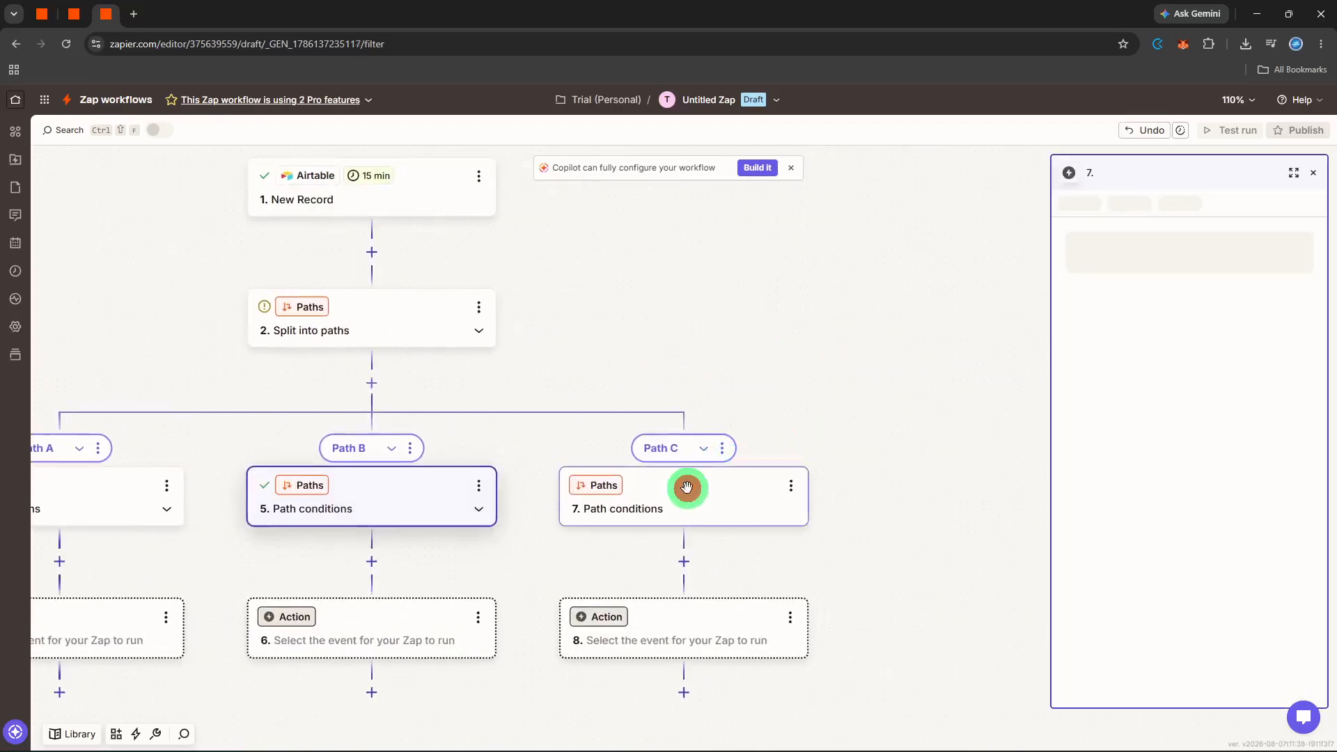
pyautogui.click(1164, 337)
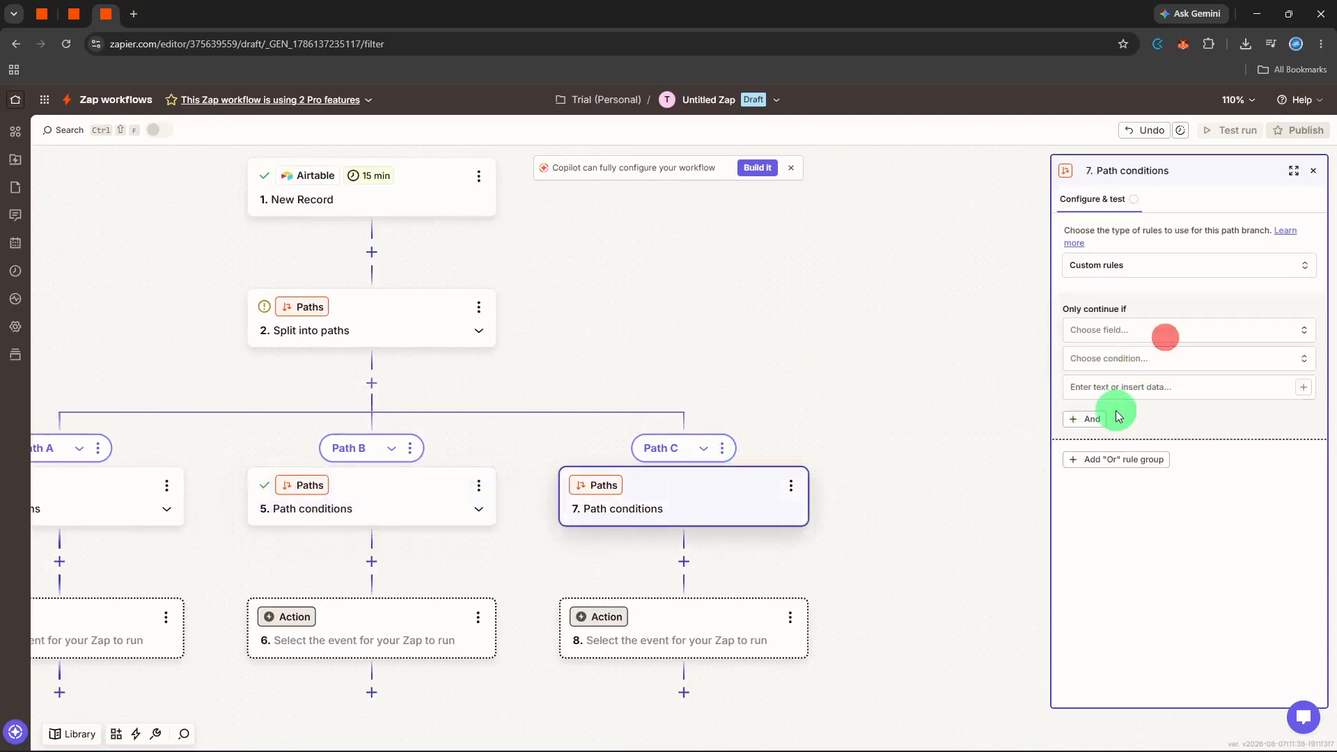
pyautogui.click(1159, 337)
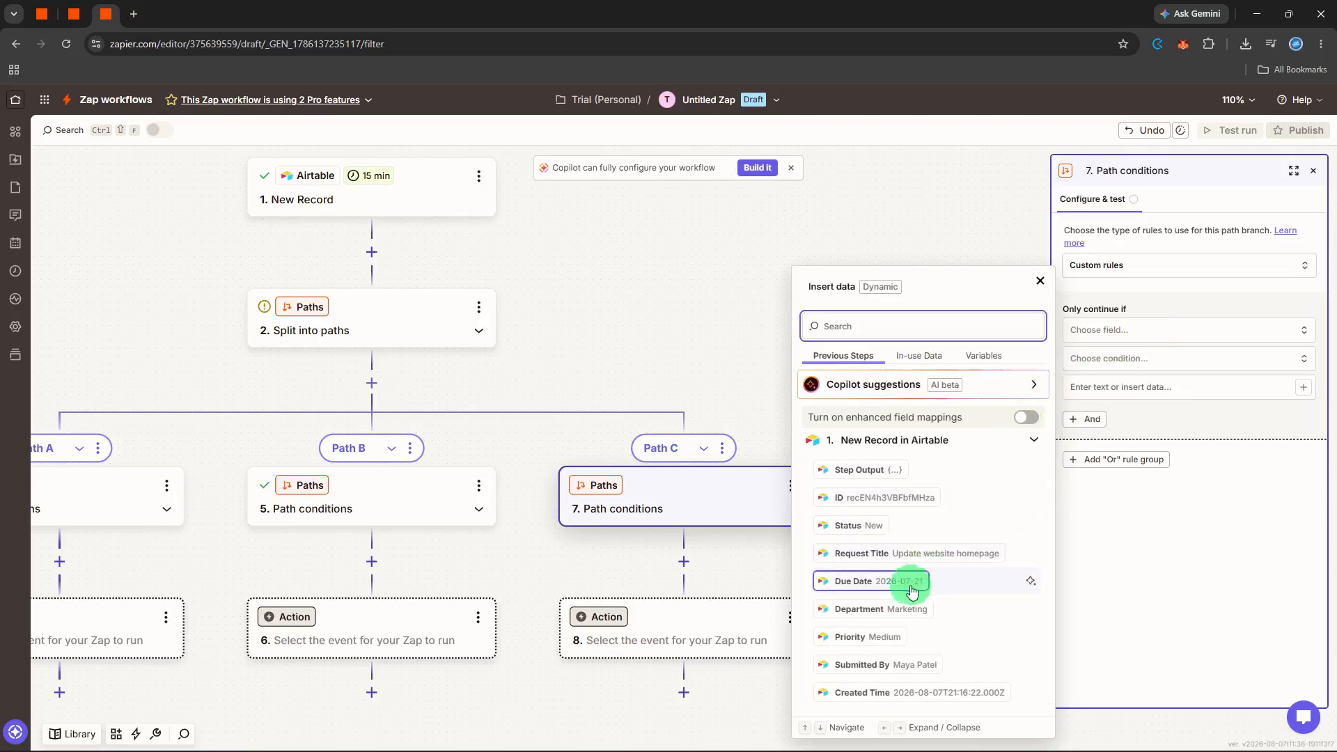
pyautogui.click(879, 634)
pyautogui.click(1157, 366)
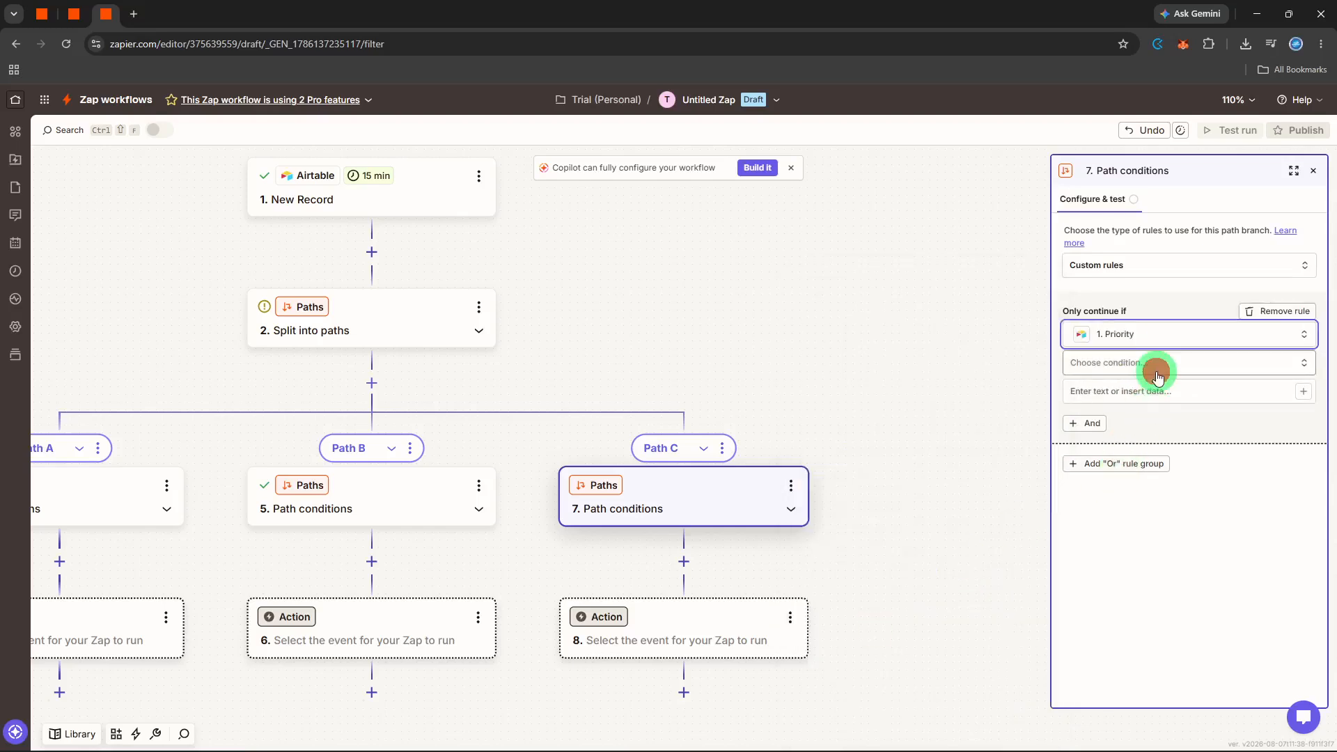
pyautogui.click(1160, 427)
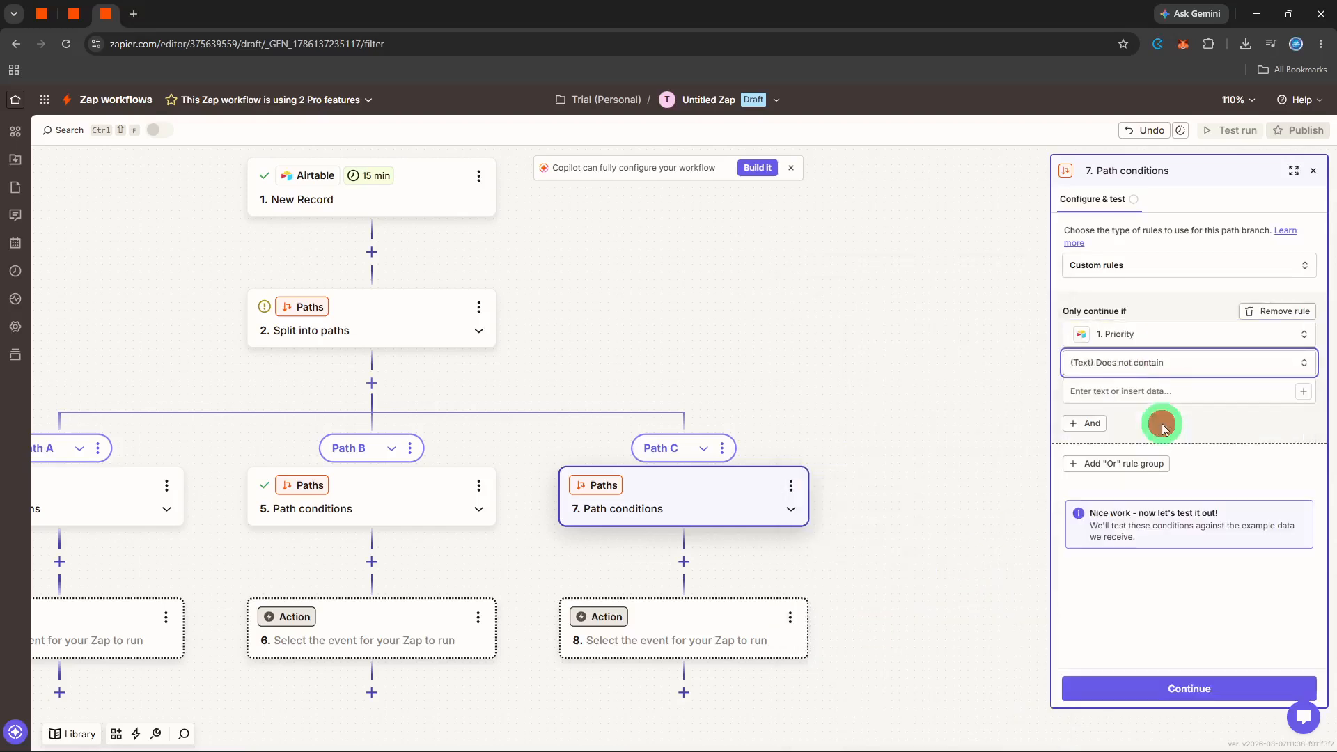
pyautogui.click(1169, 394)
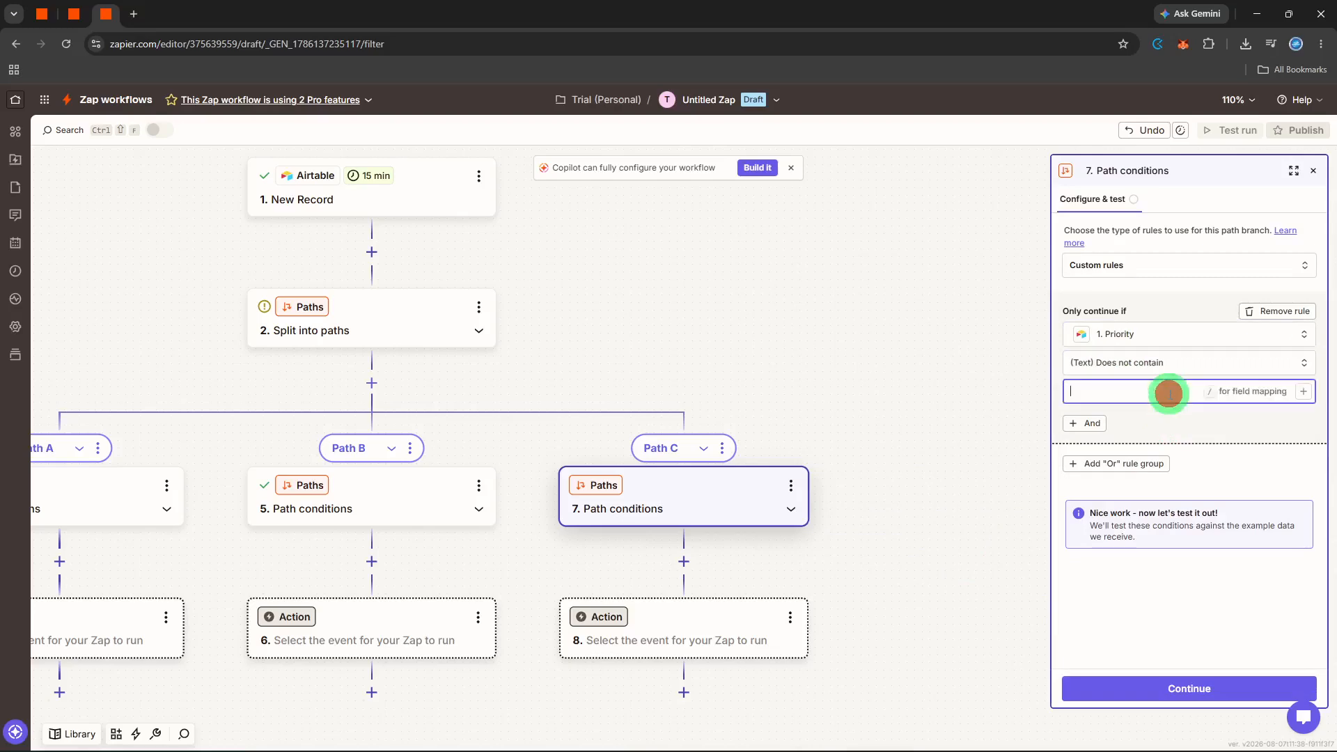
pyautogui.click(1302, 392)
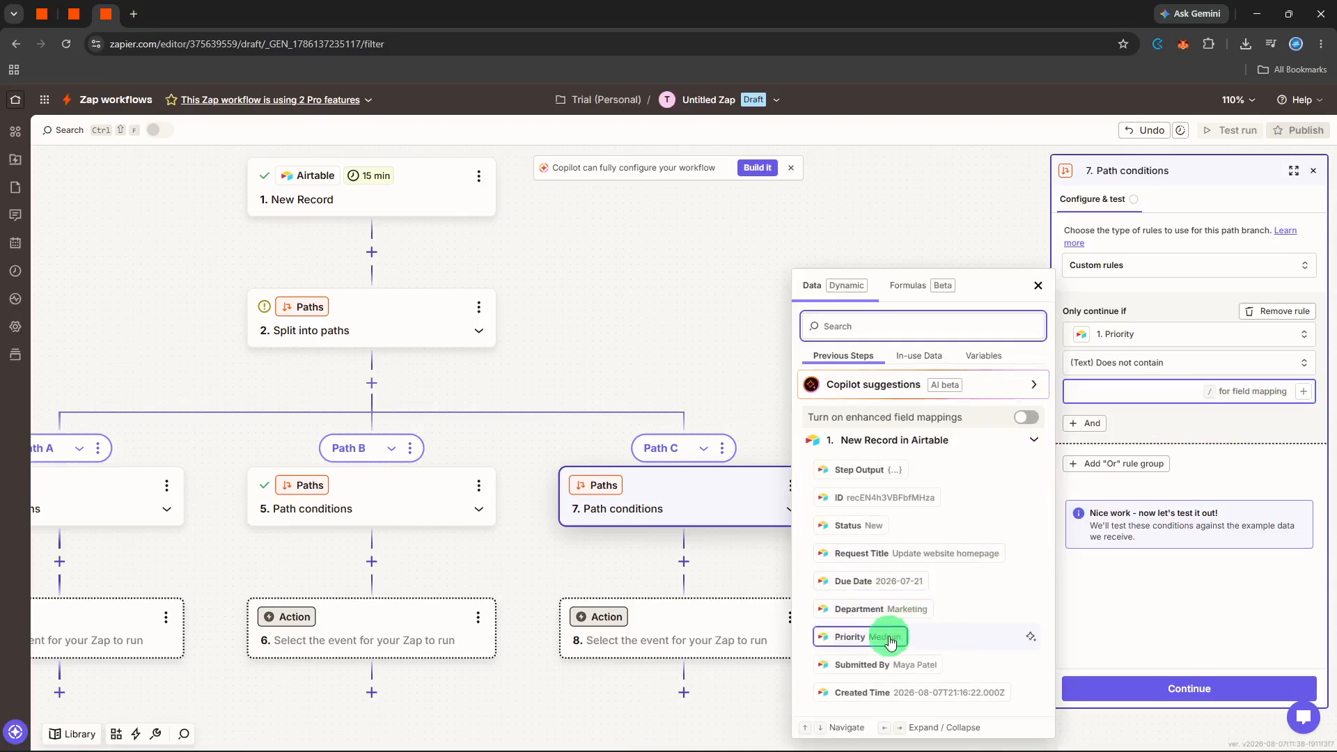
pyautogui.click(891, 639)
pyautogui.click(1122, 687)
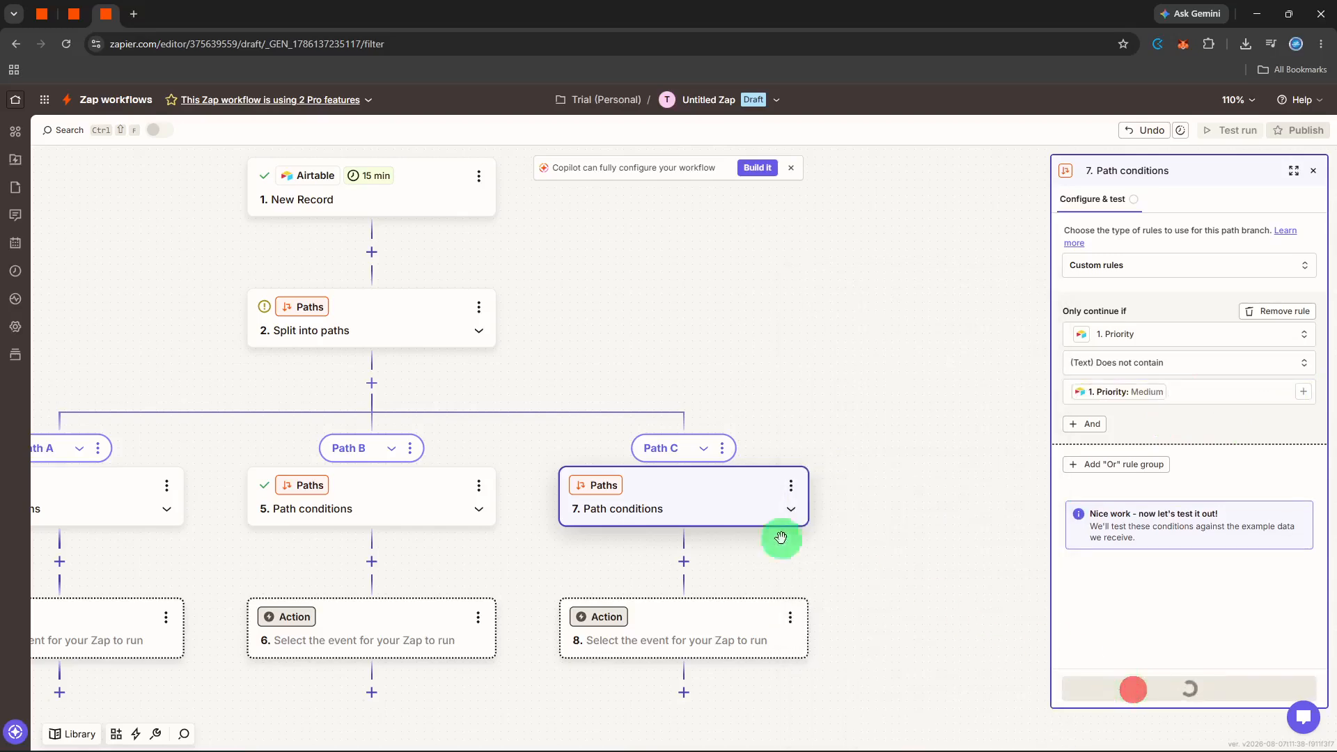
# Make Path A's action a Slack Send Channel Message step.
pyautogui.click(122, 638)
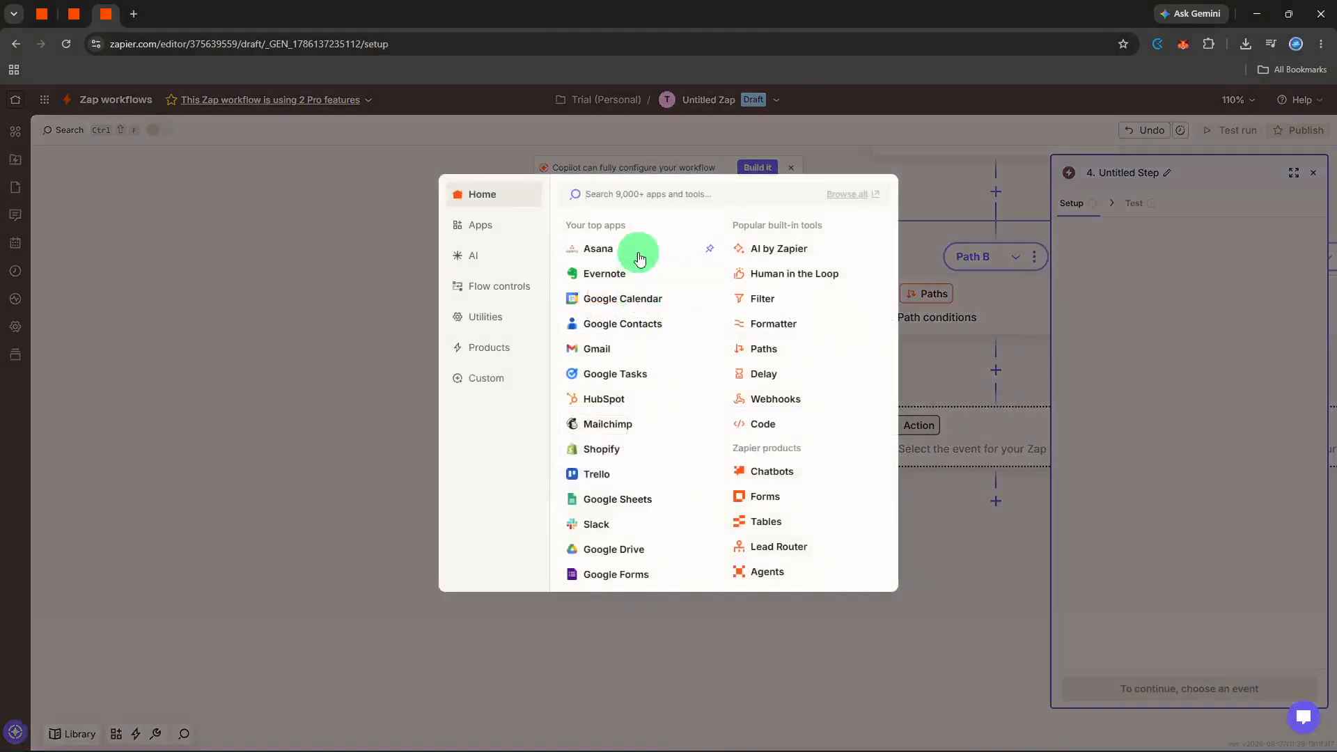
pyautogui.write('slack')
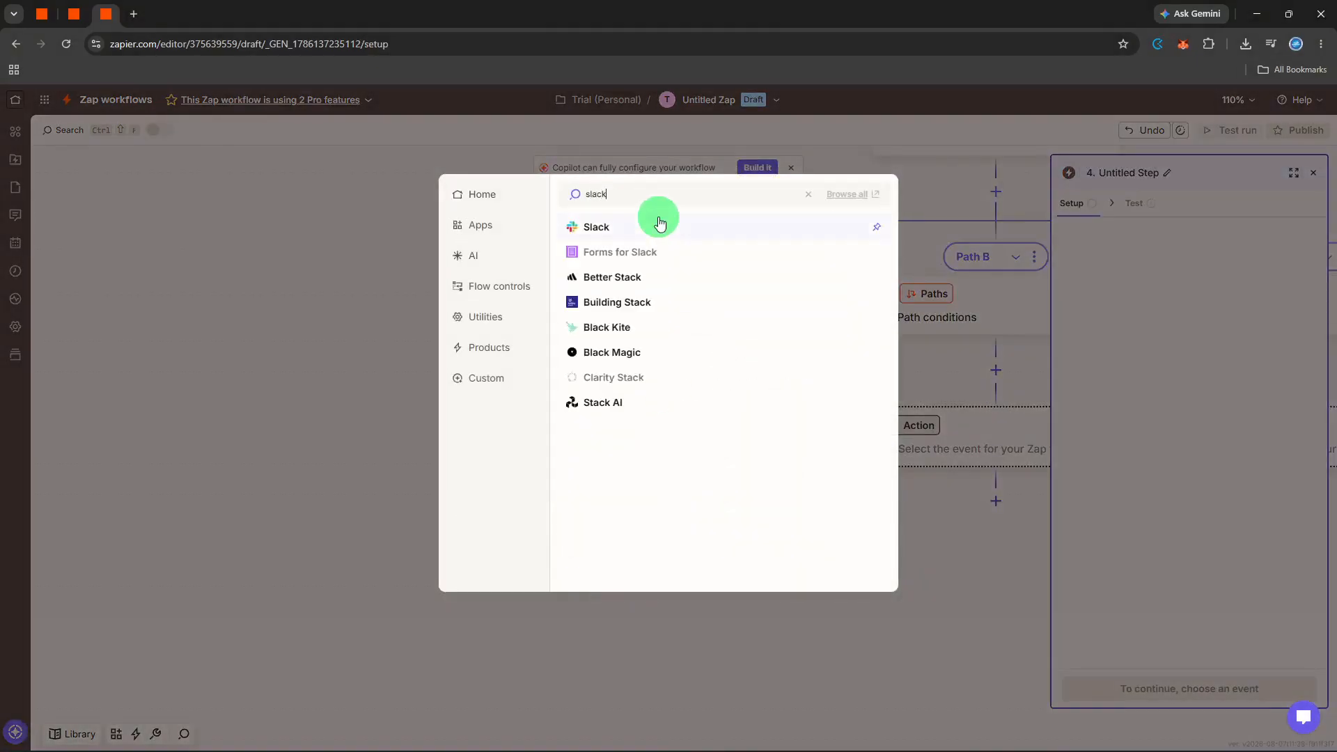
pyautogui.click(660, 221)
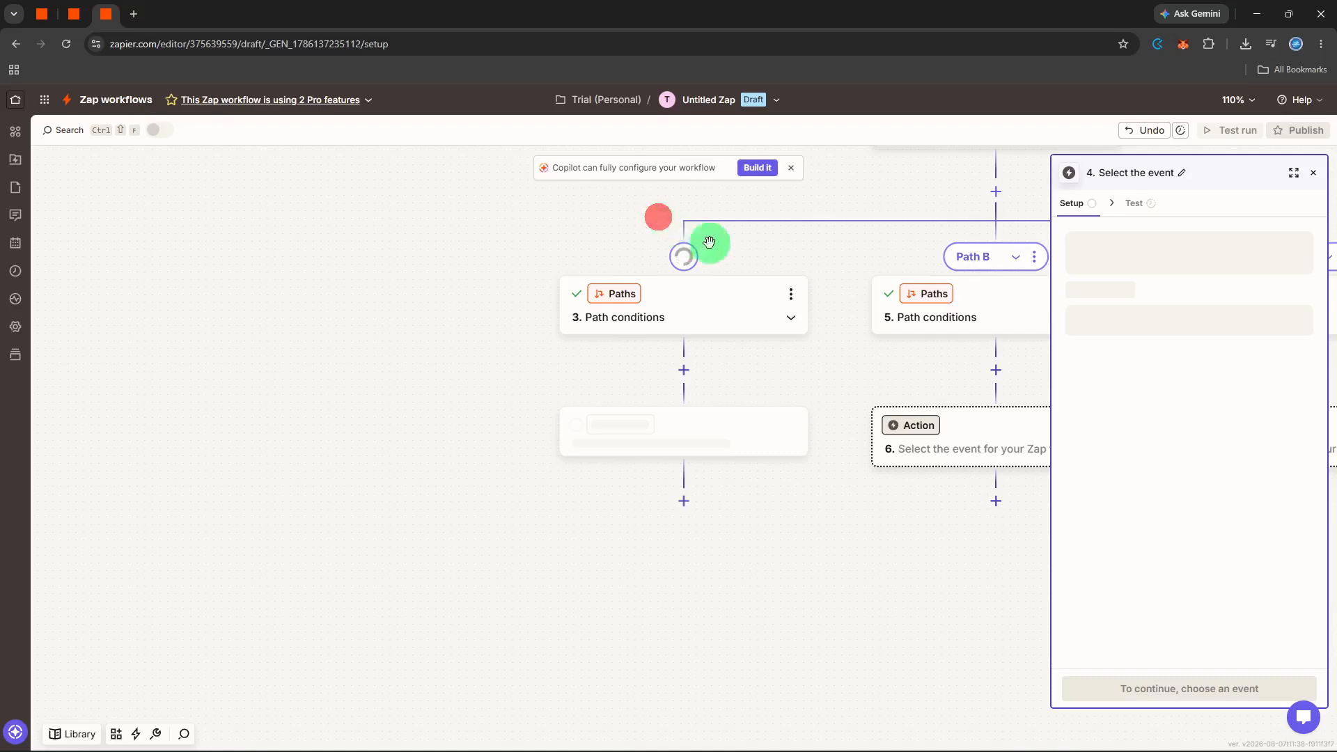
pyautogui.click(1150, 310)
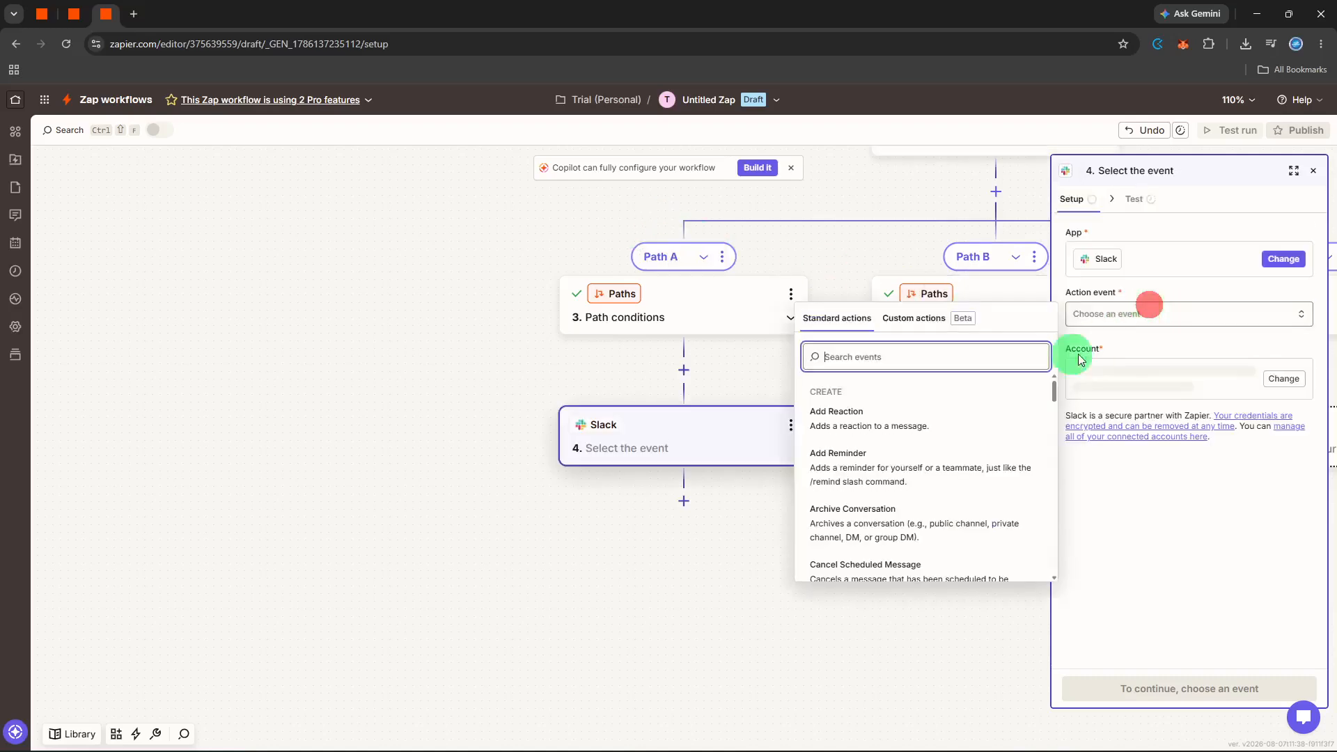
pyautogui.write('se')
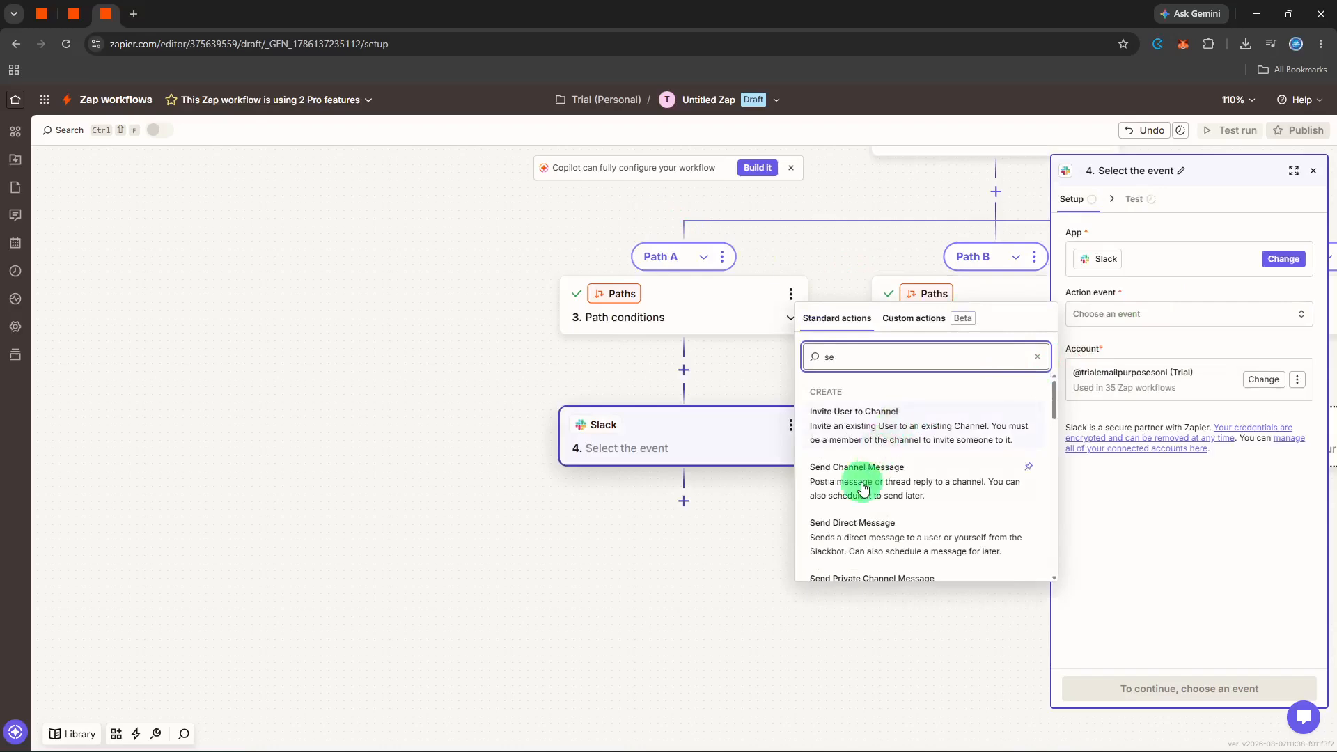
pyautogui.click(864, 487)
pyautogui.click(1186, 686)
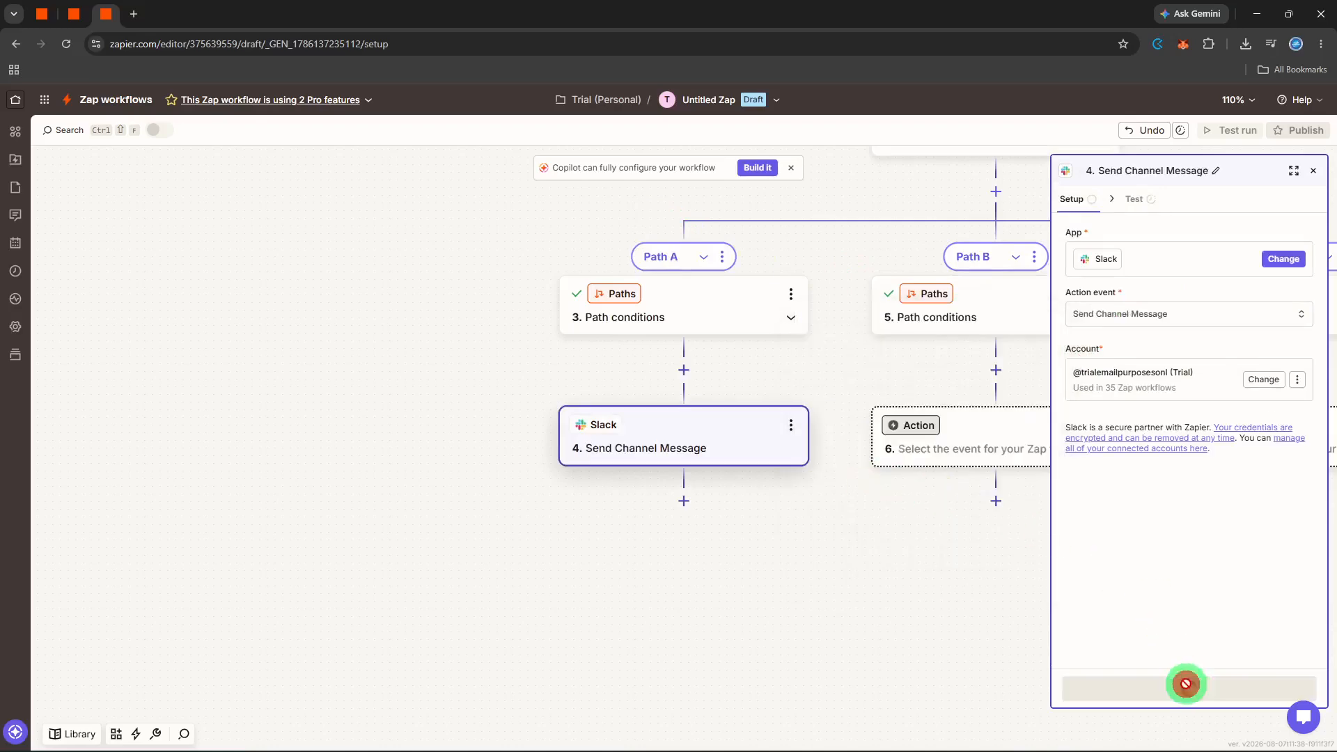
# Have Path A's Slack step post 'High priority' to first-project, then send a test message.
pyautogui.moveTo(1164, 262)
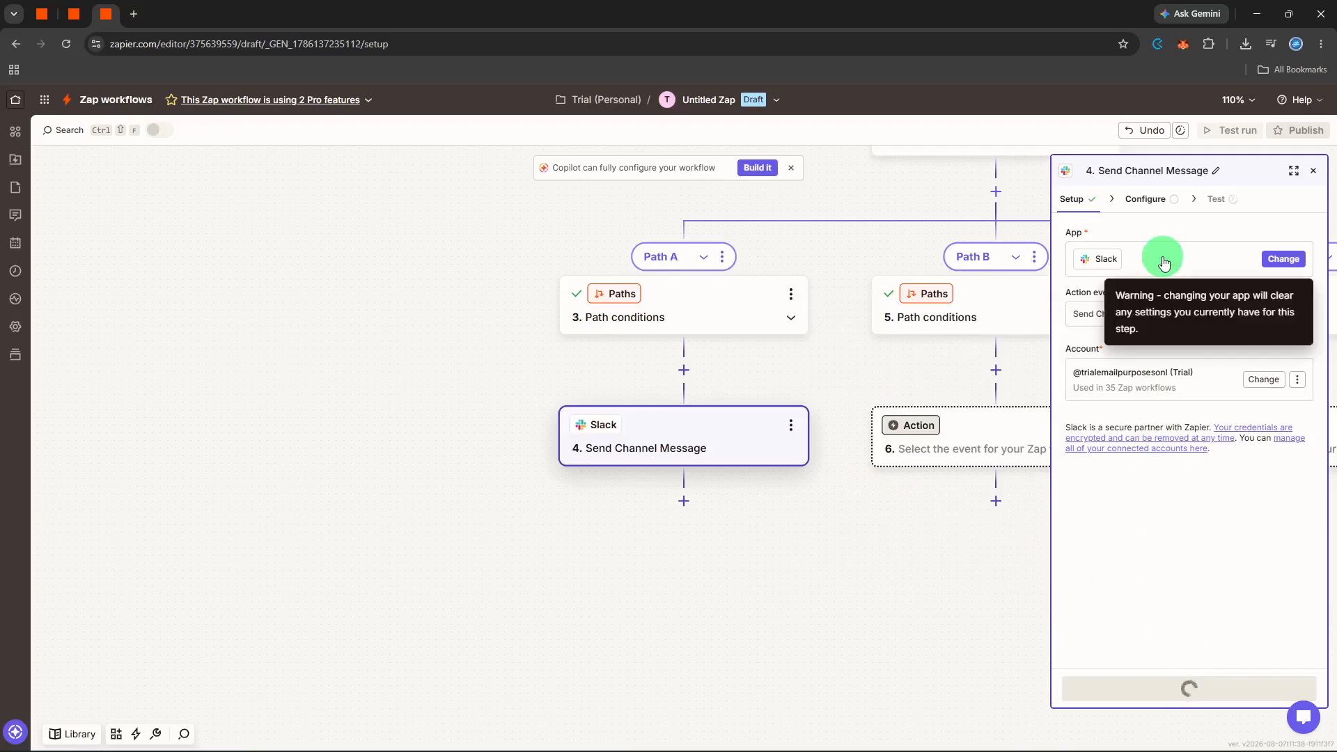
pyautogui.click(1164, 259)
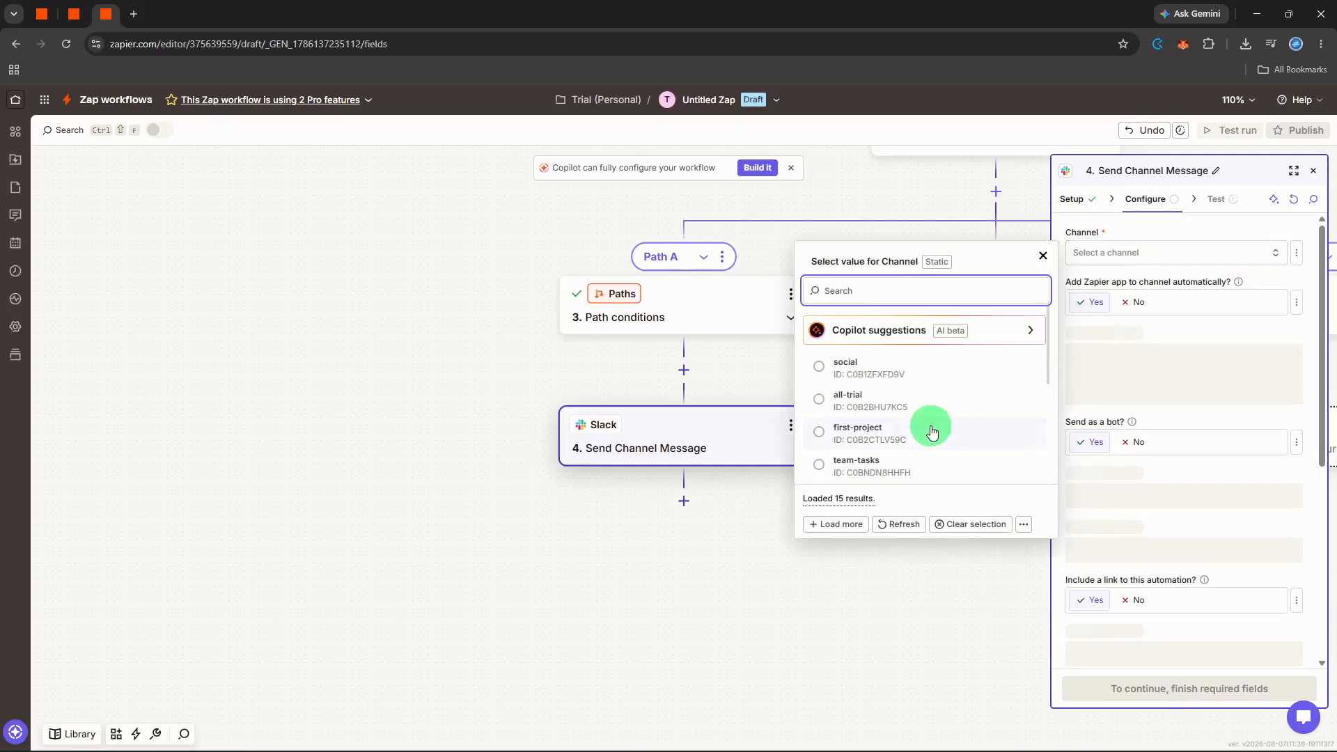
pyautogui.click(932, 432)
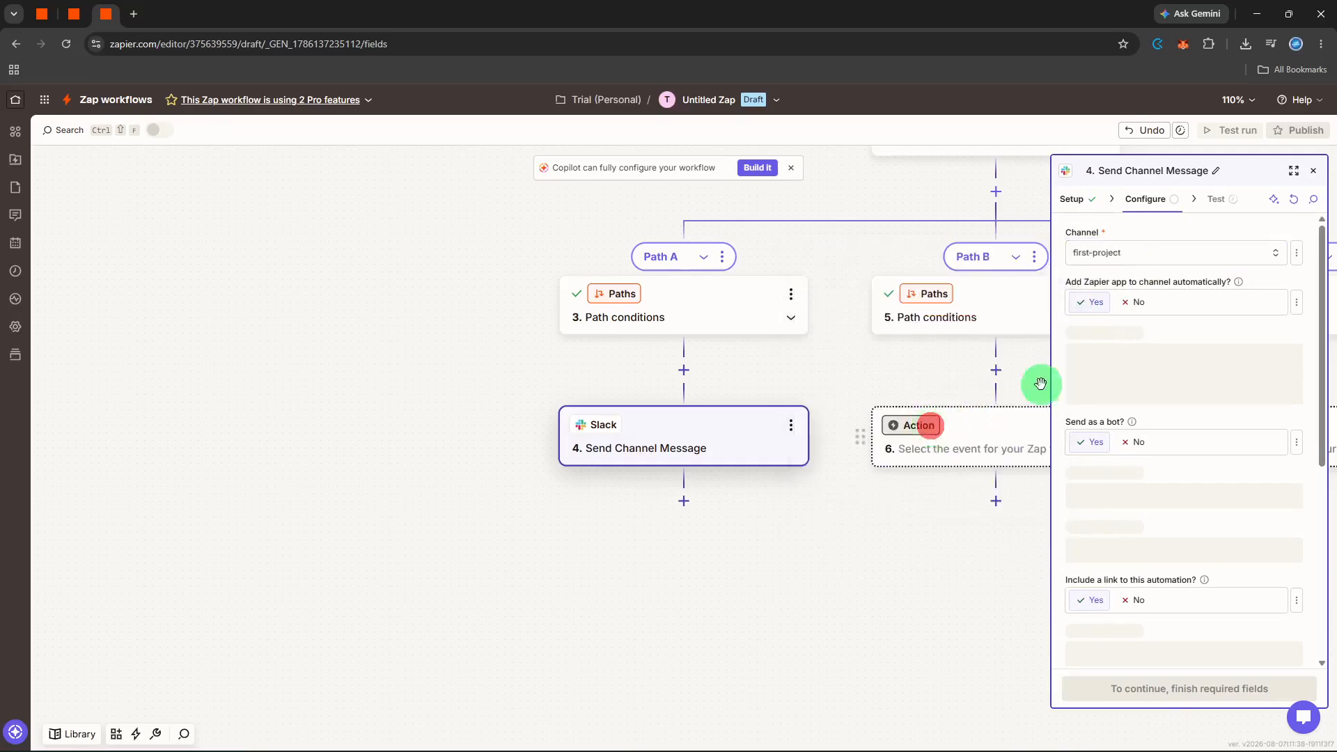
pyautogui.click(1122, 365)
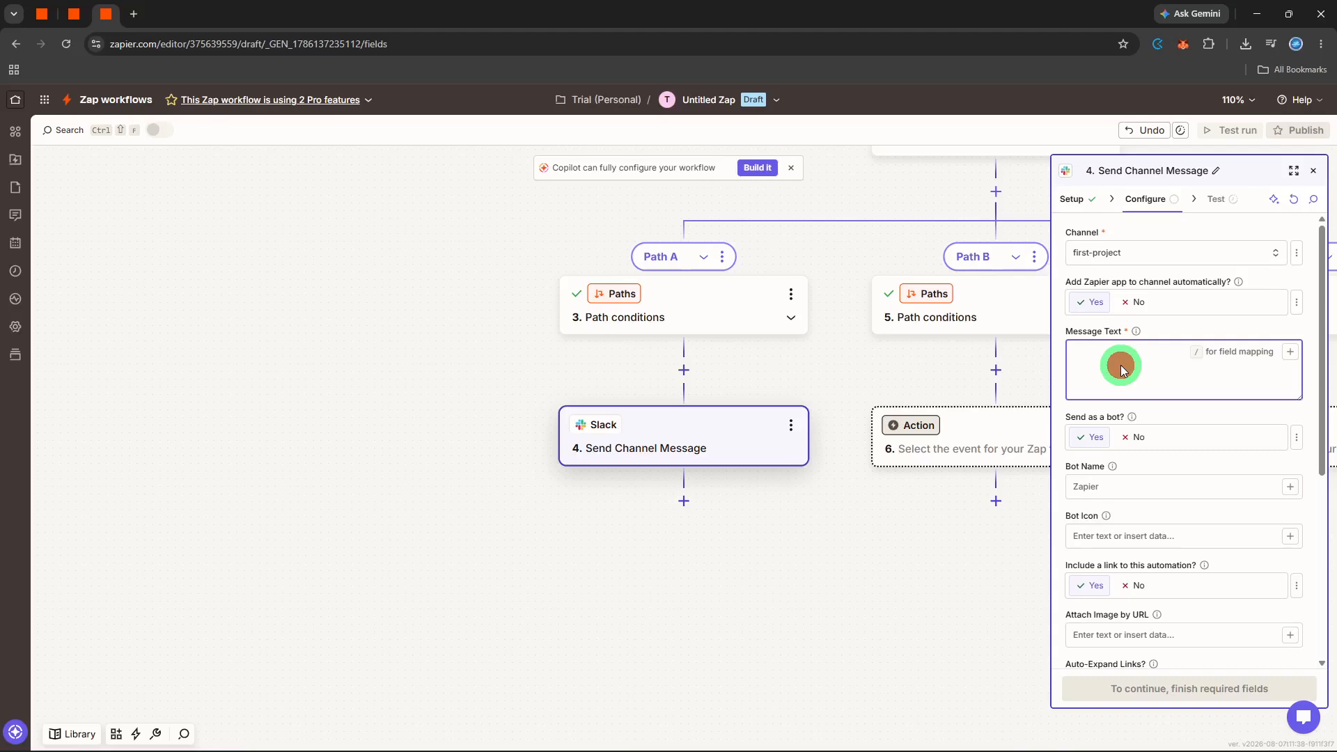
pyautogui.write('High priority')
pyautogui.click(1177, 404)
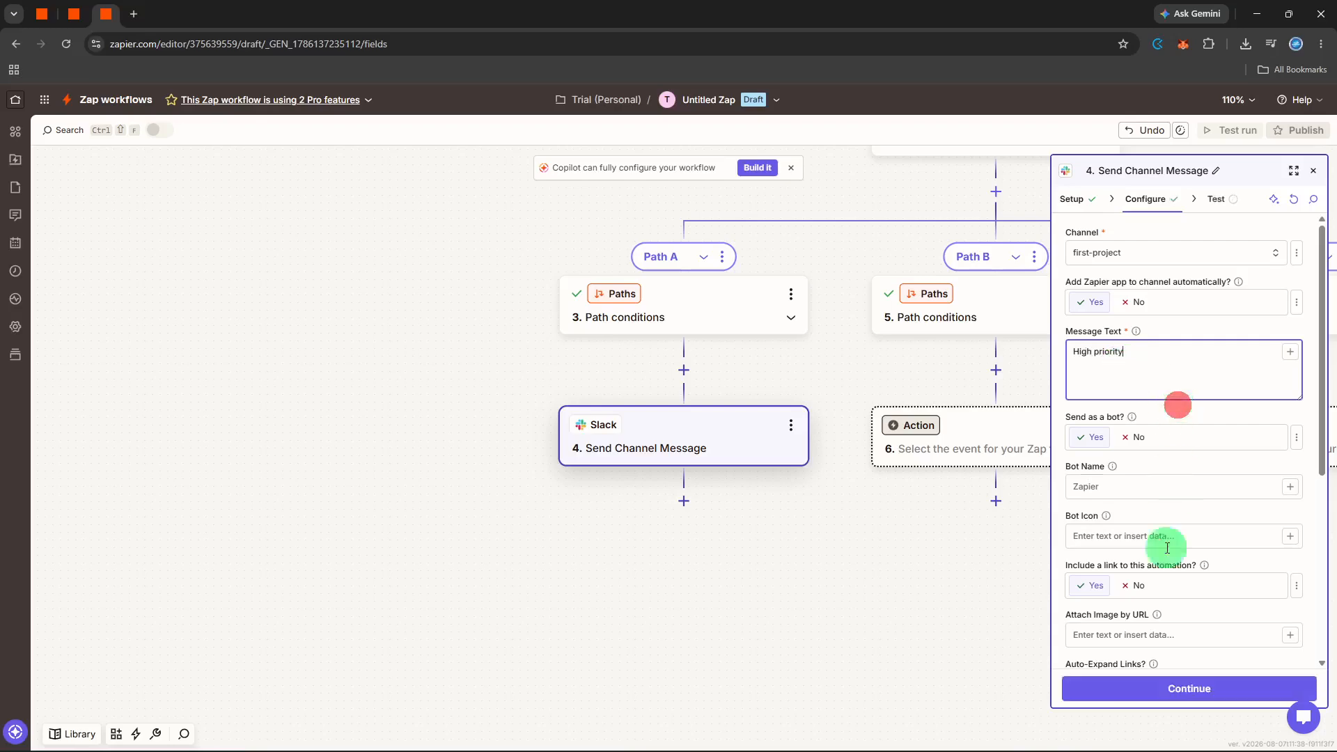
pyautogui.click(1143, 696)
pyautogui.click(1233, 689)
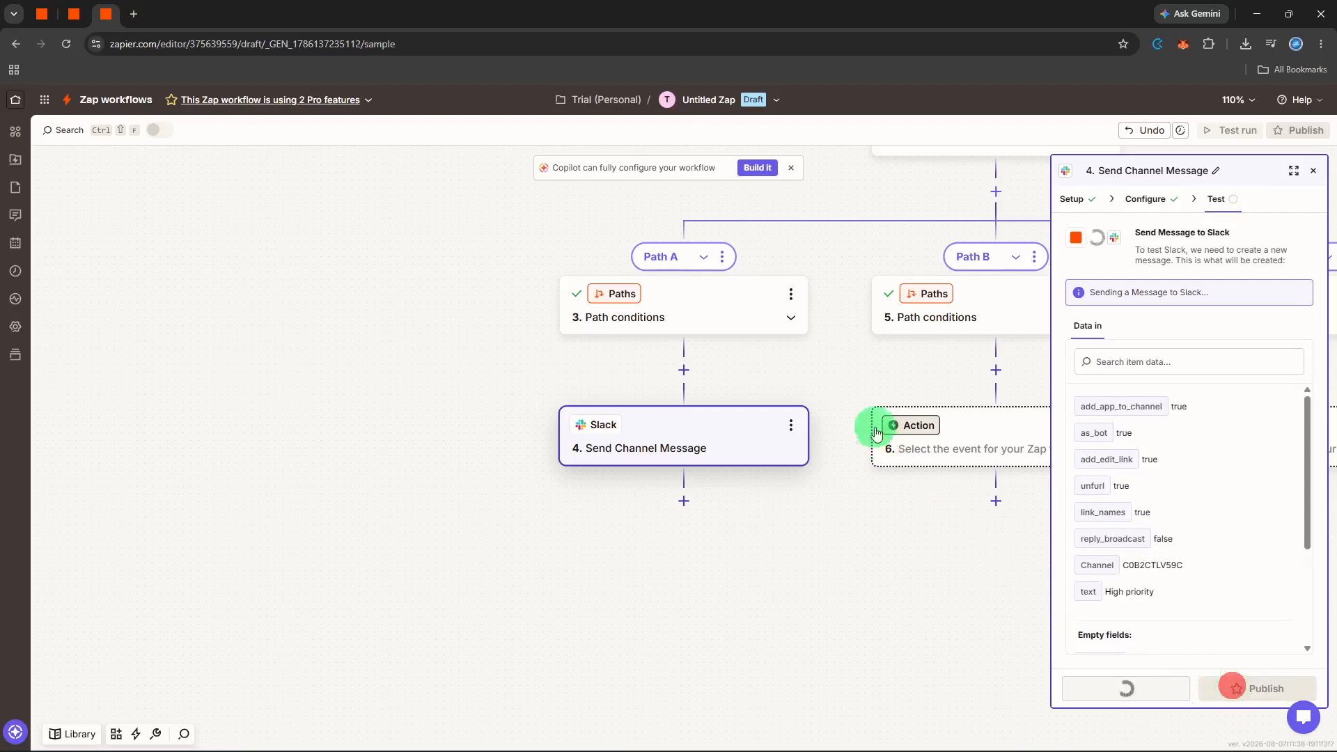
# Make Path B's step 6 a Slack Send Channel Message action.
pyautogui.click(901, 430)
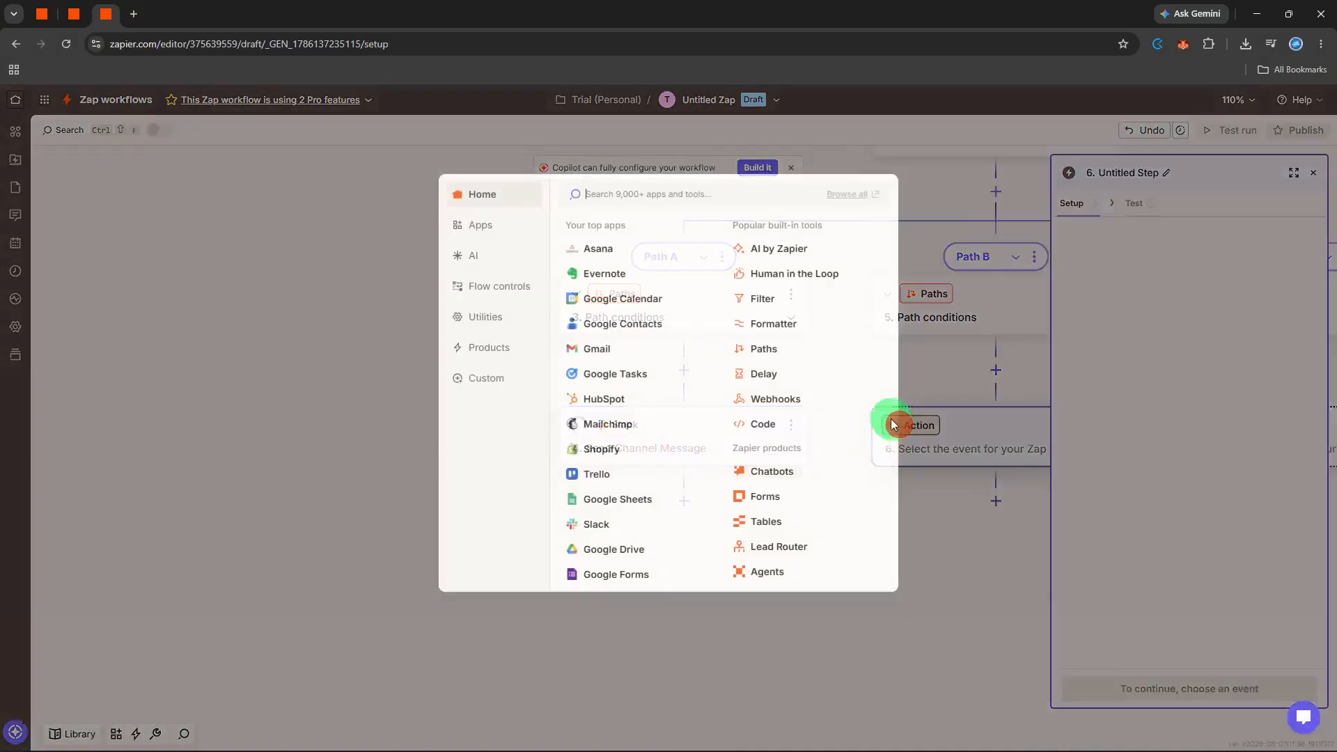
pyautogui.write('slack')
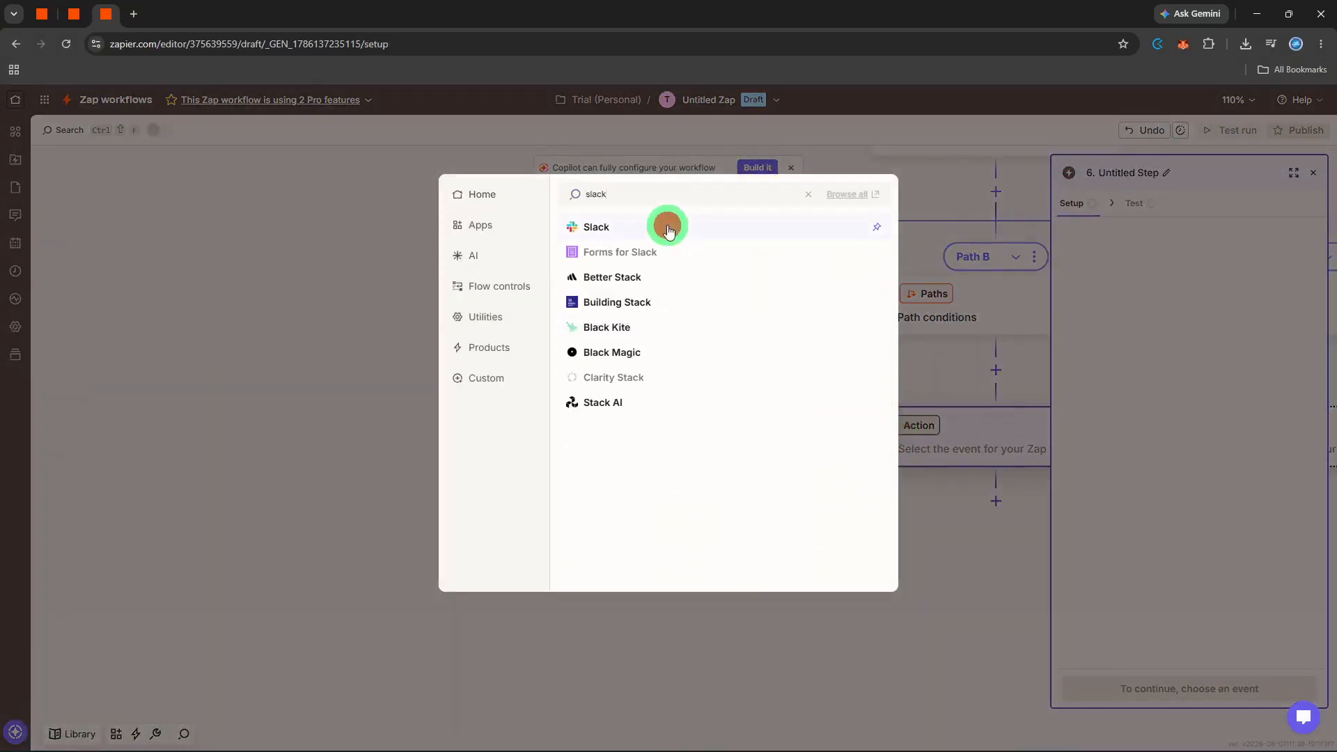
pyautogui.click(669, 230)
pyautogui.click(1088, 316)
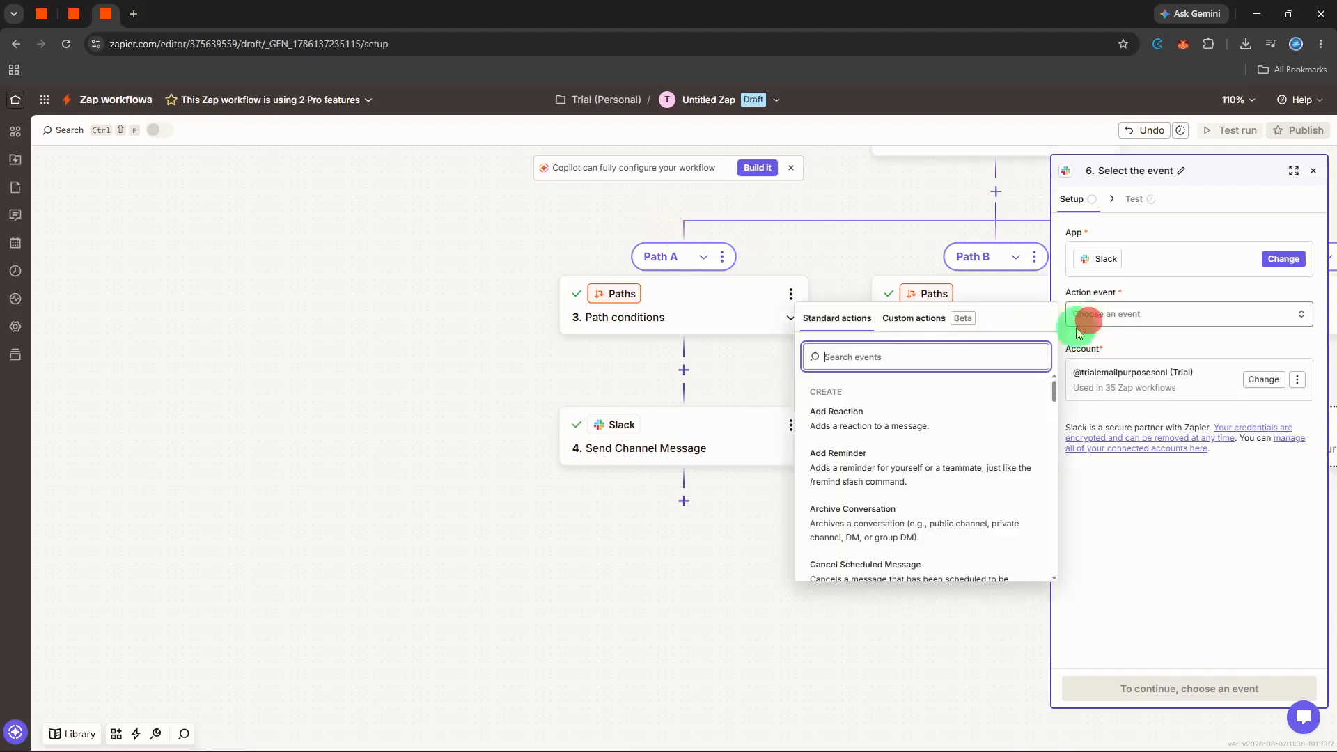
pyautogui.write('se')
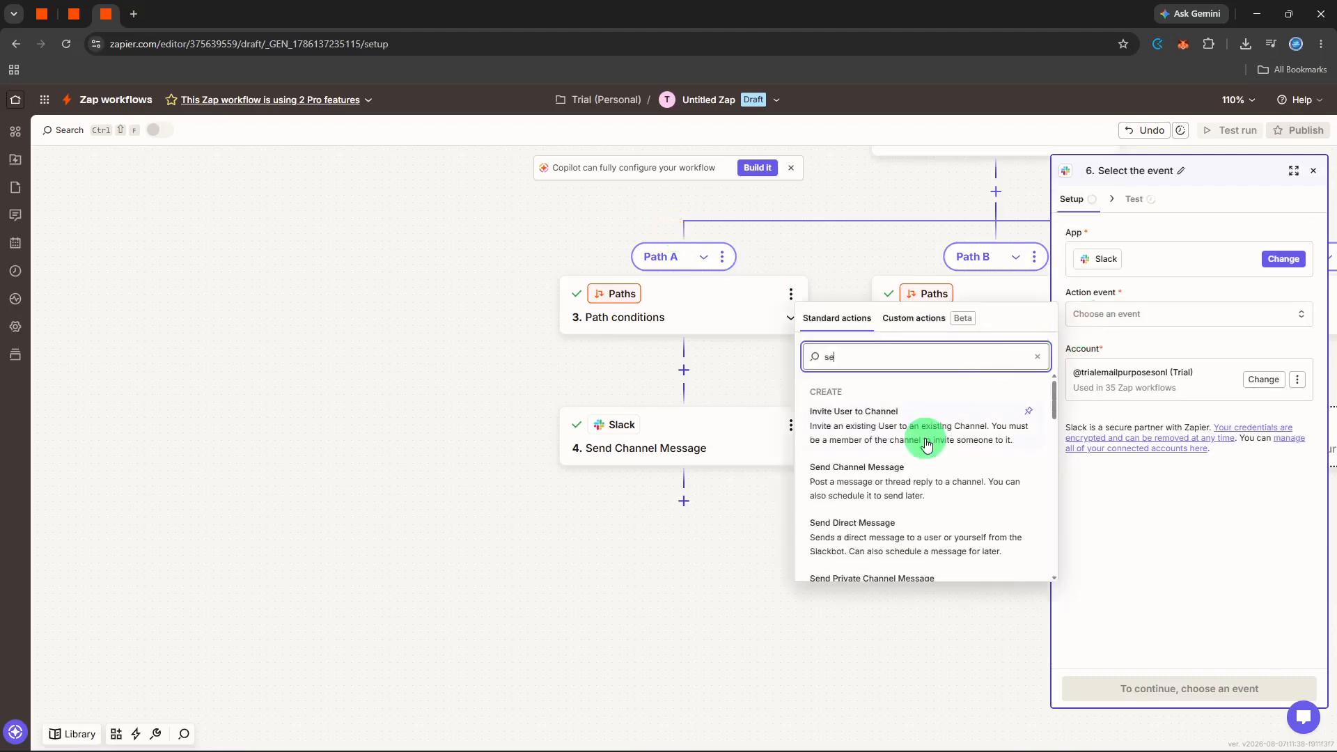
pyautogui.click(887, 474)
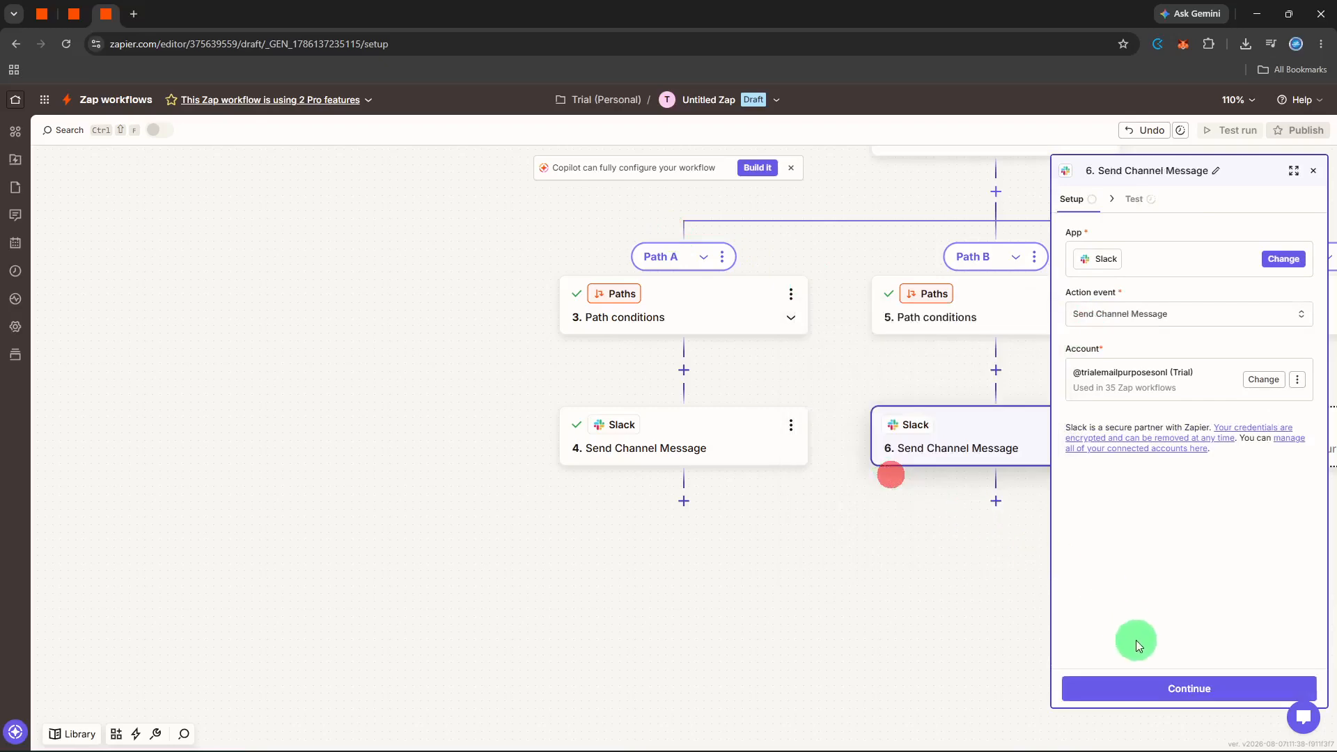
pyautogui.click(1149, 689)
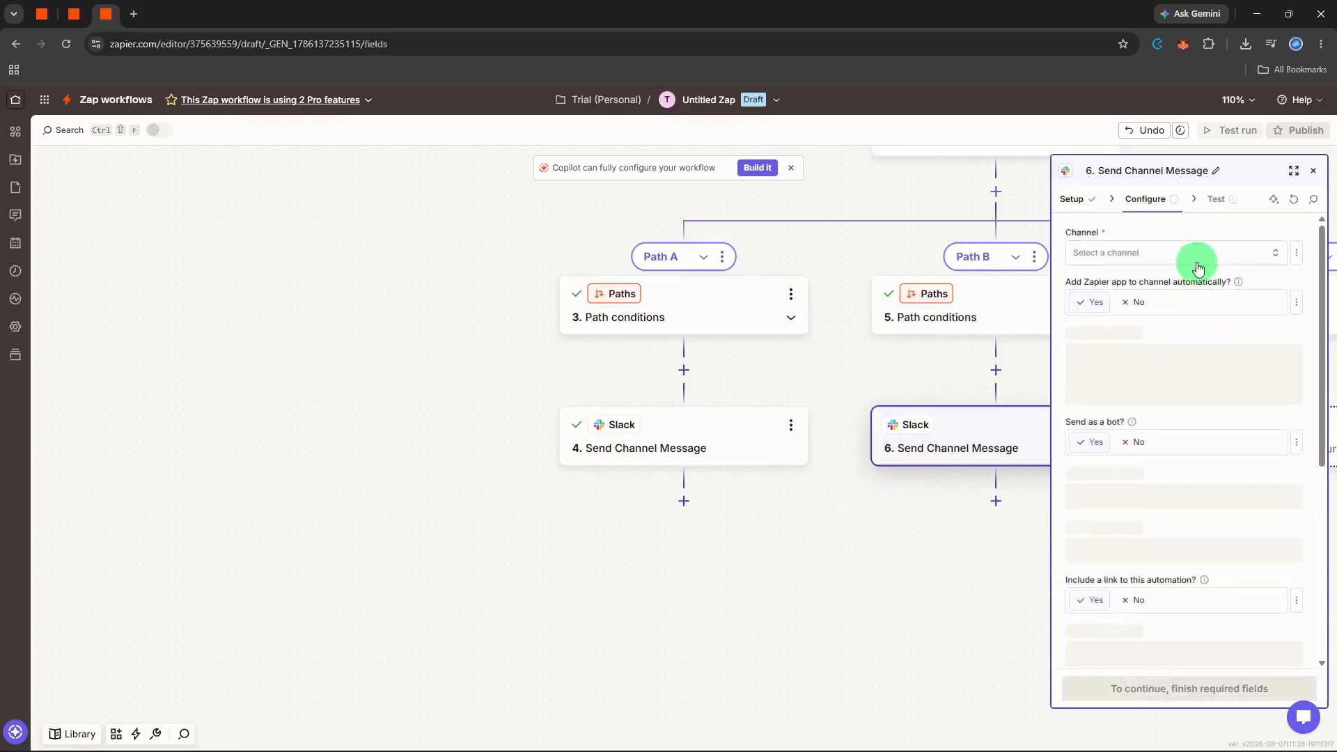
# Post 'medium priority' to the all-trial channel, send a test, and close the step panel.
pyautogui.click(1198, 267)
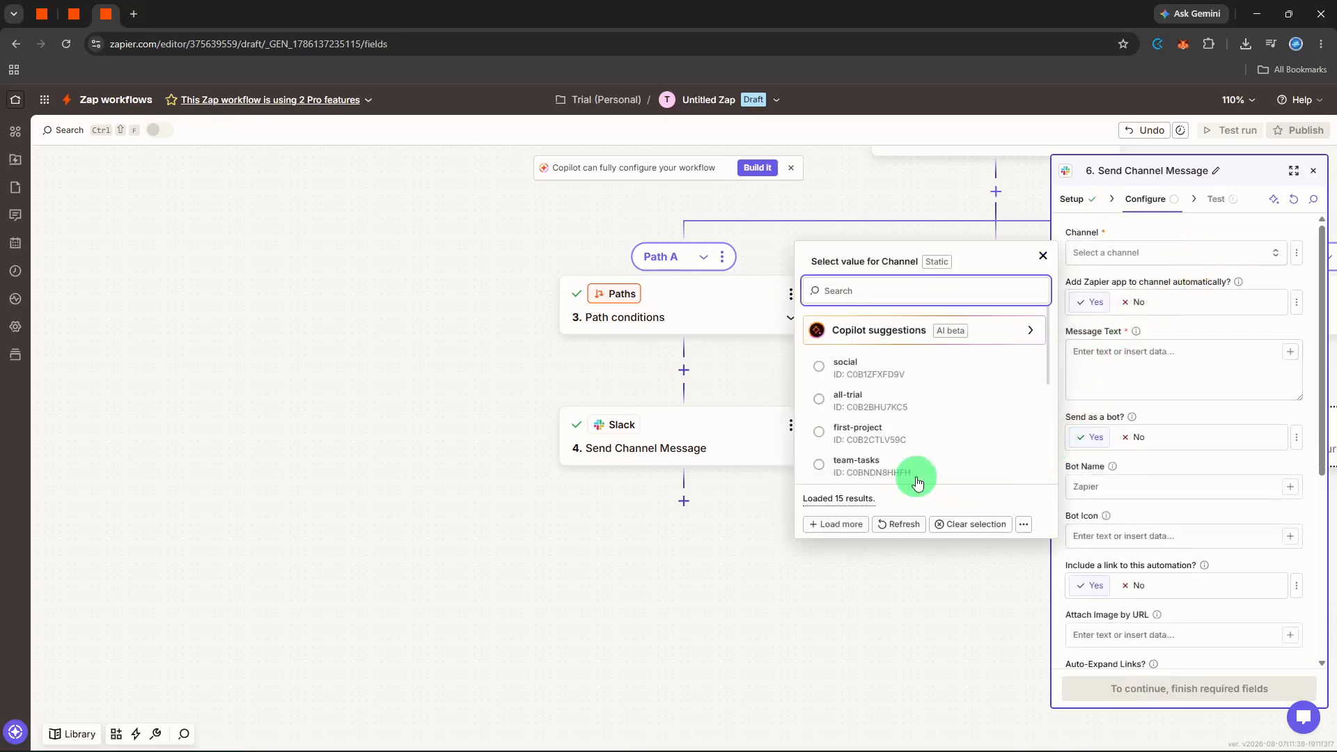
pyautogui.click(881, 392)
pyautogui.click(1148, 375)
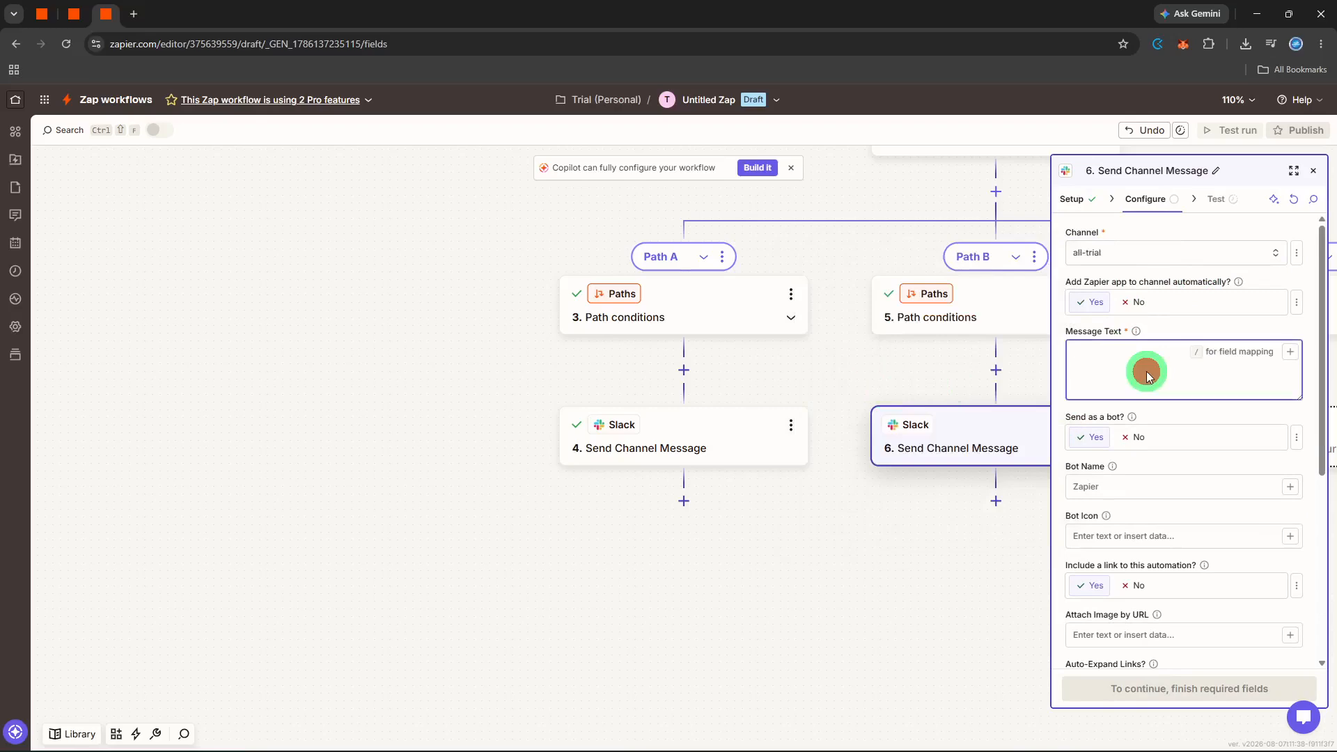
pyautogui.write('medium priority')
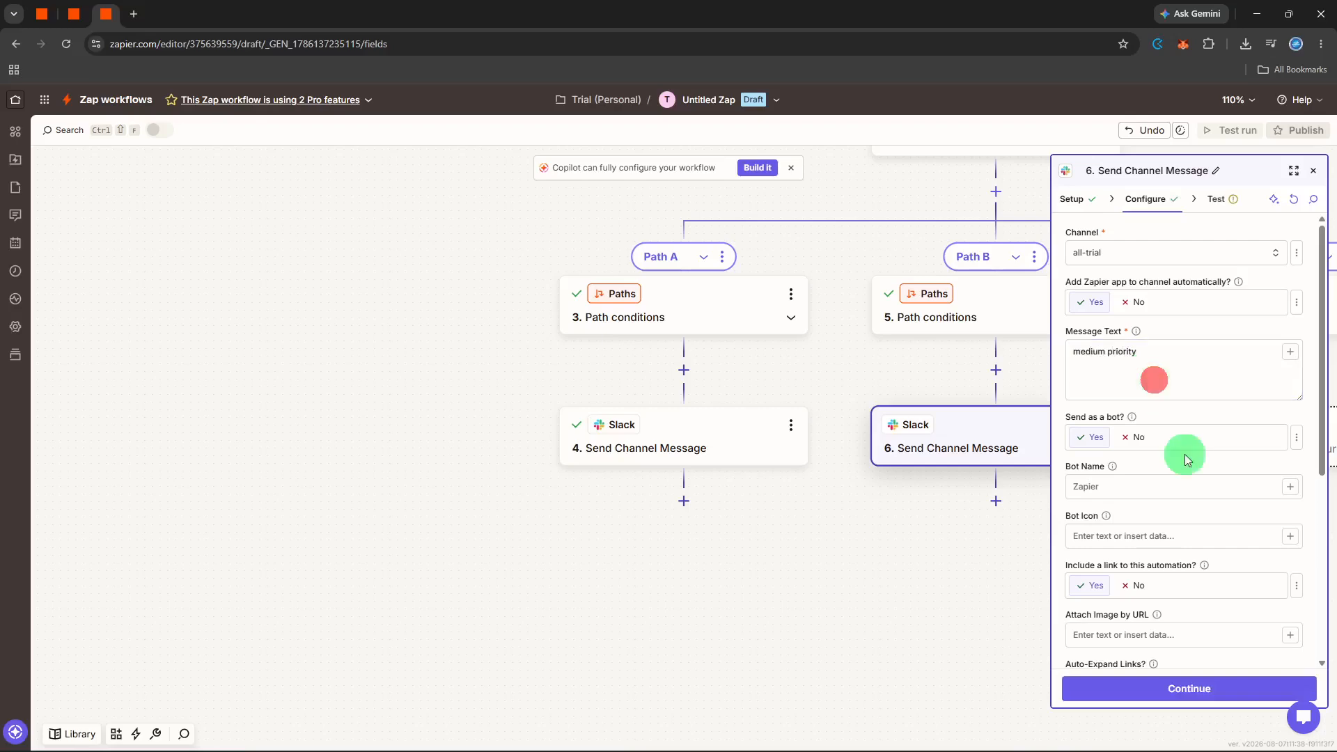
pyautogui.click(1223, 690)
pyautogui.click(1226, 693)
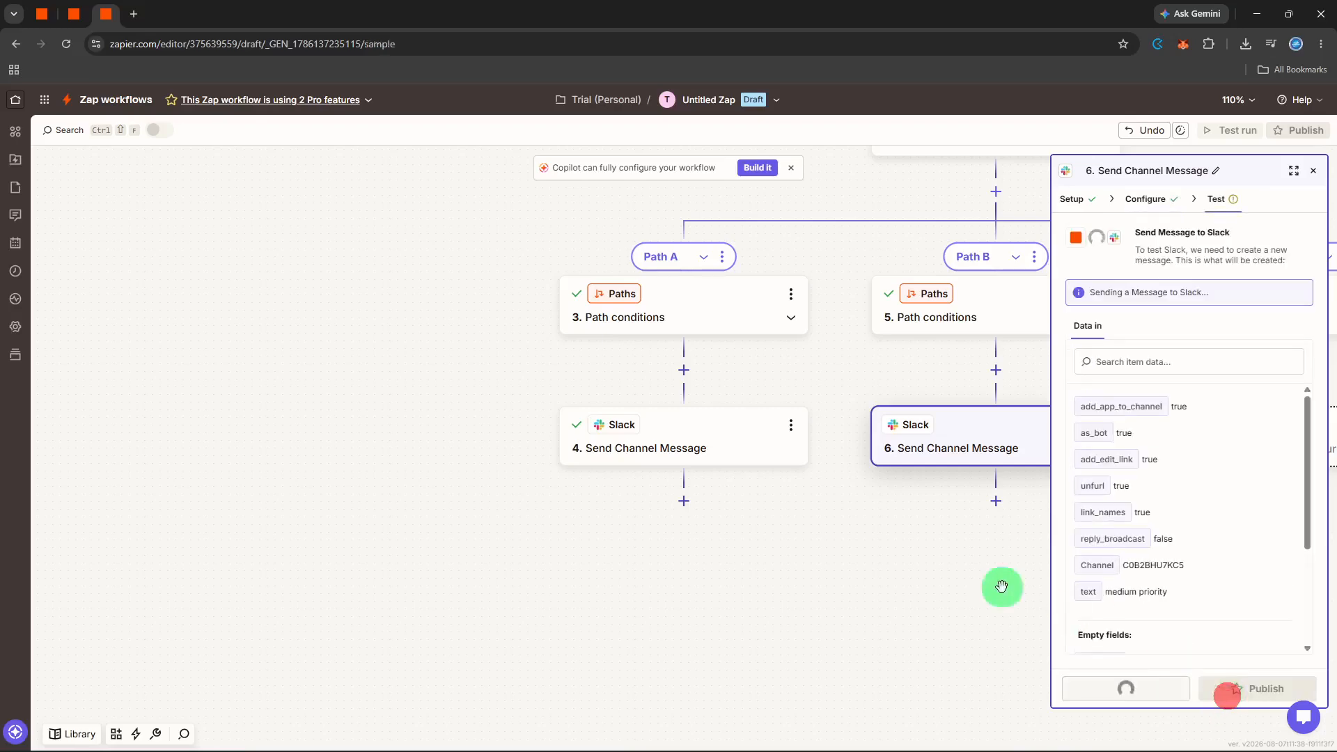
pyautogui.click(1314, 171)
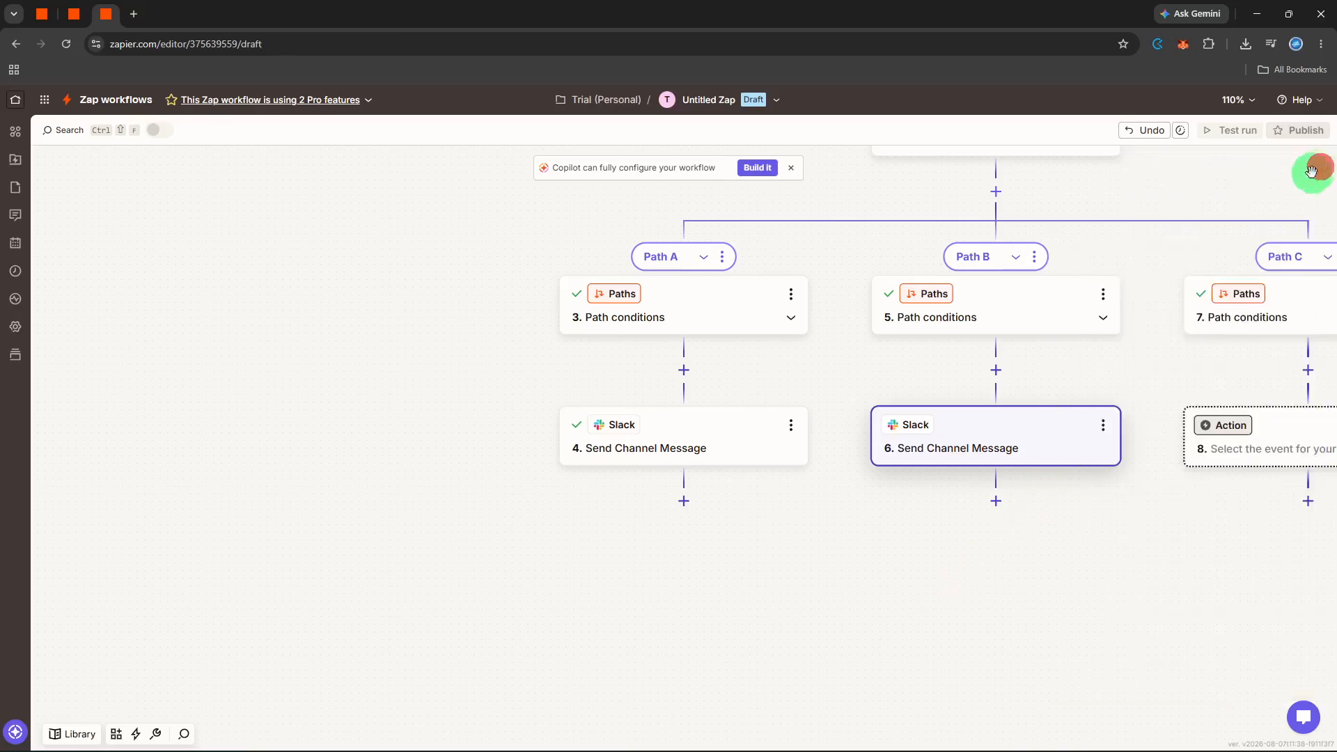
# Make Path C's step 8 a Slack Send Channel Message action.
pyautogui.click(1254, 449)
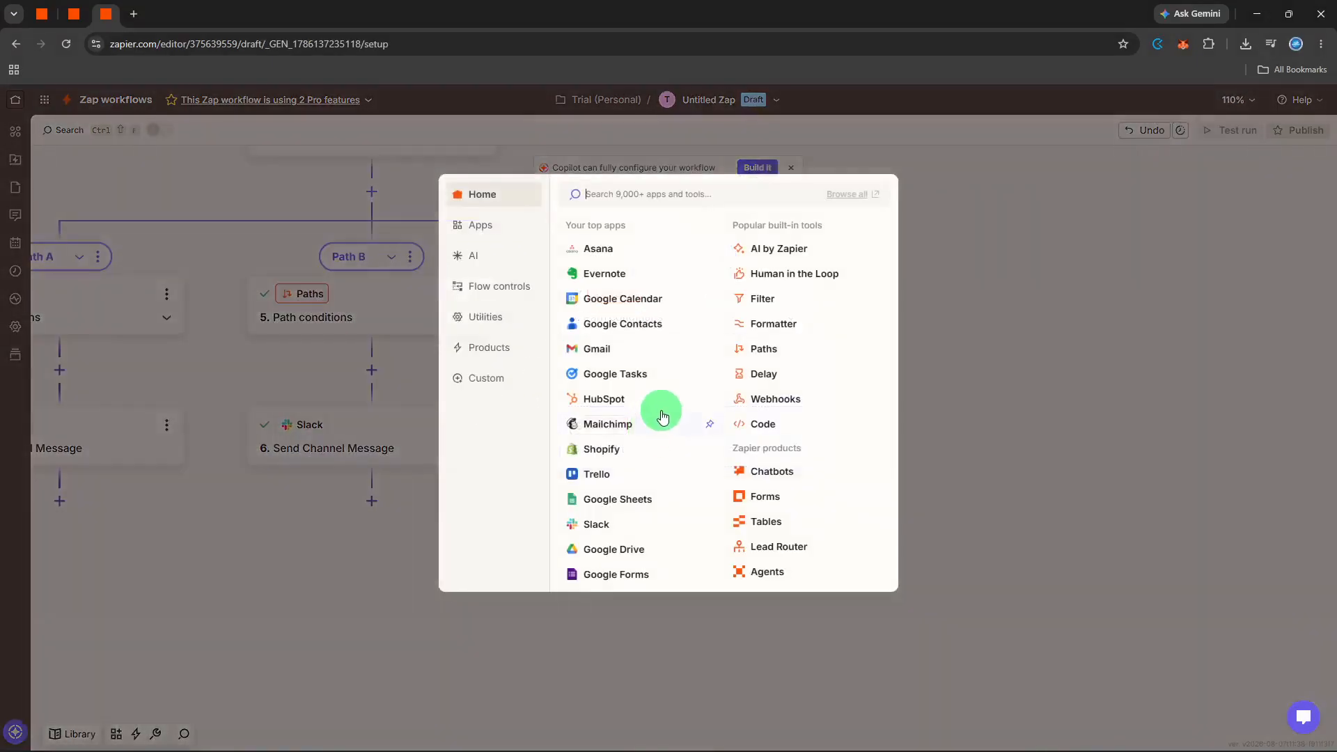
pyautogui.write('slack')
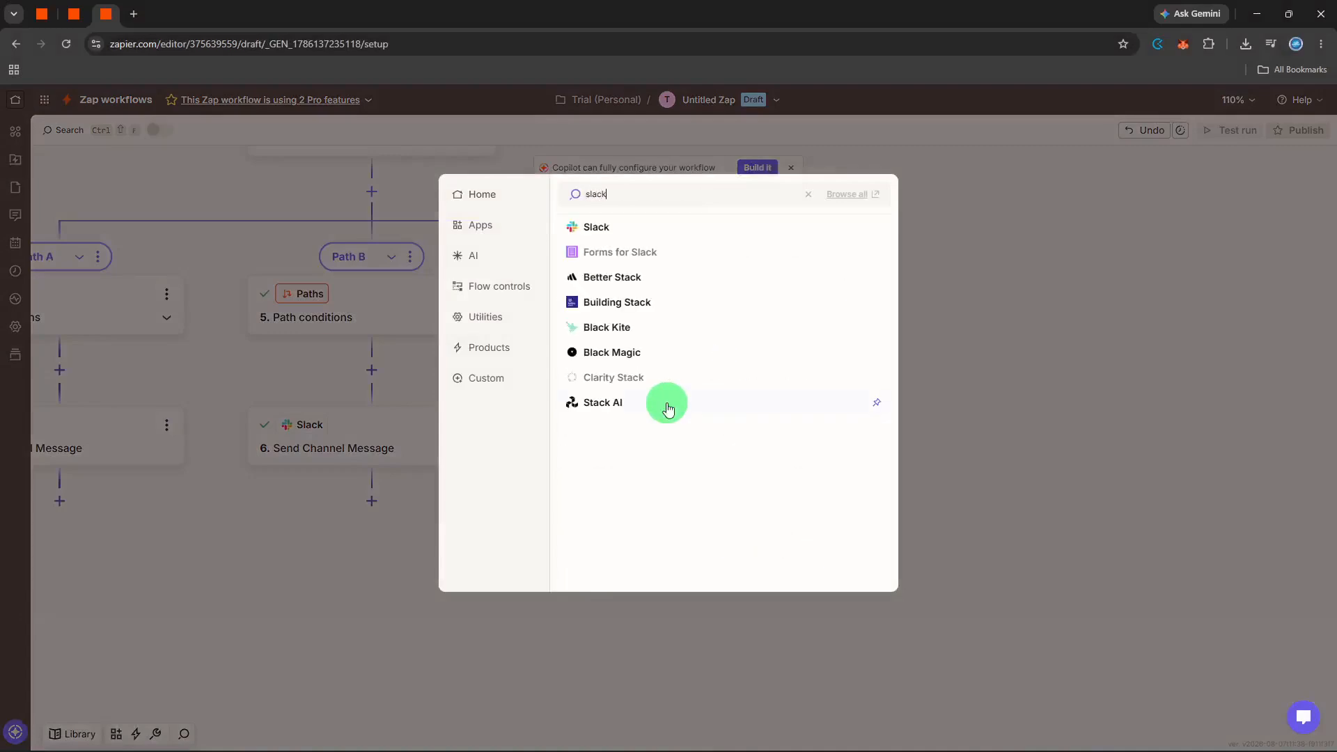
pyautogui.click(655, 230)
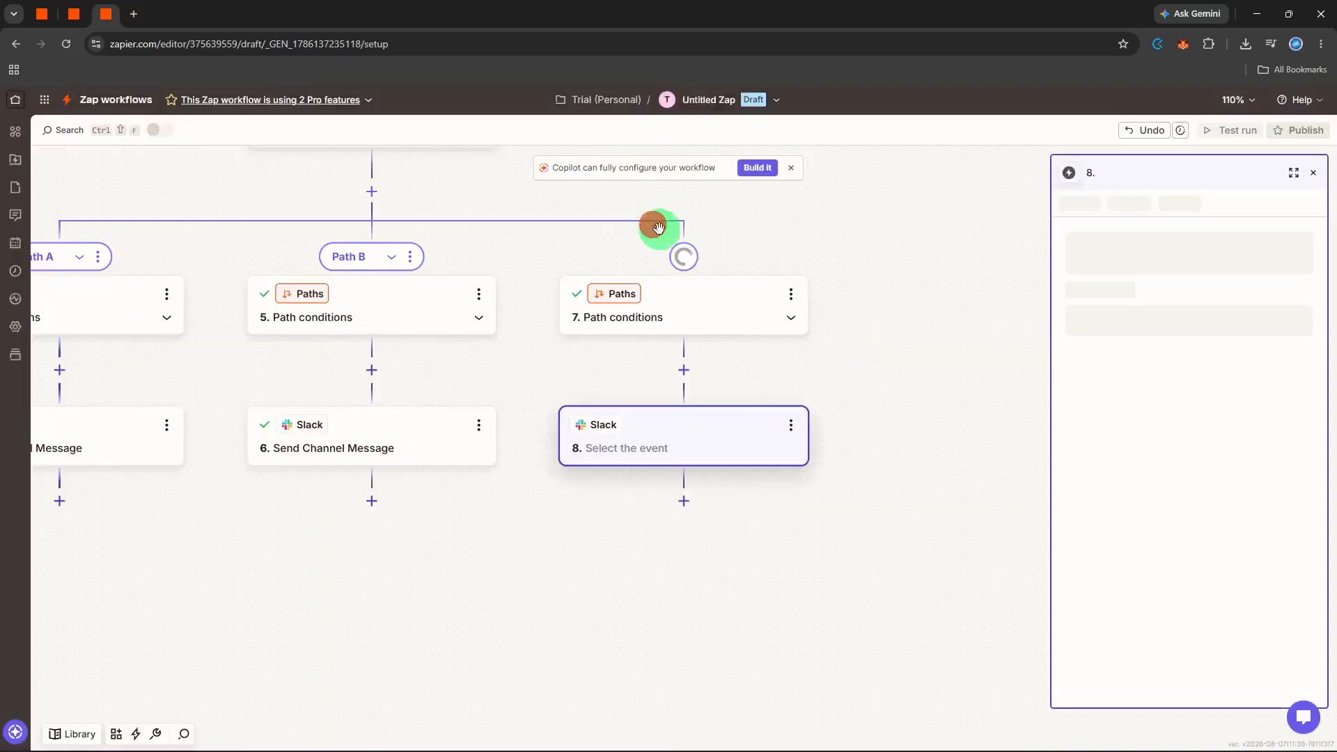
pyautogui.click(1090, 317)
pyautogui.write('se')
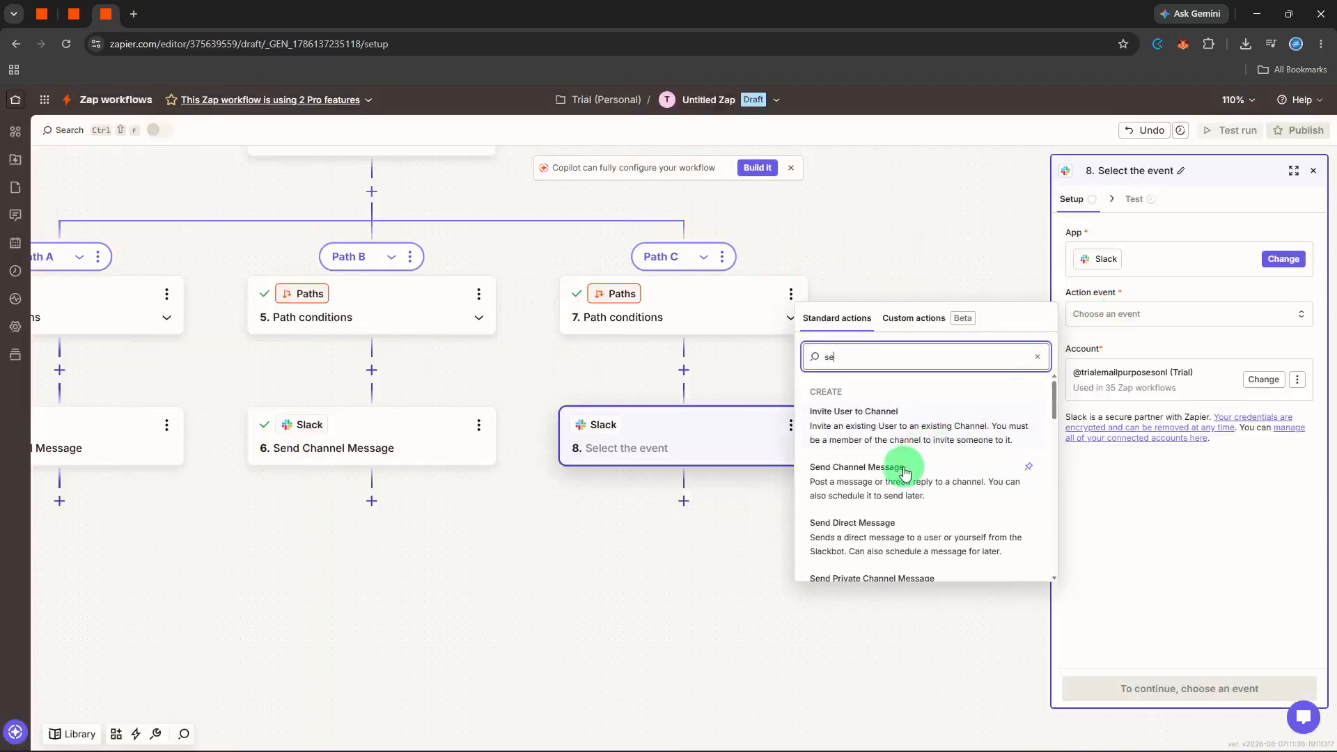
pyautogui.click(904, 467)
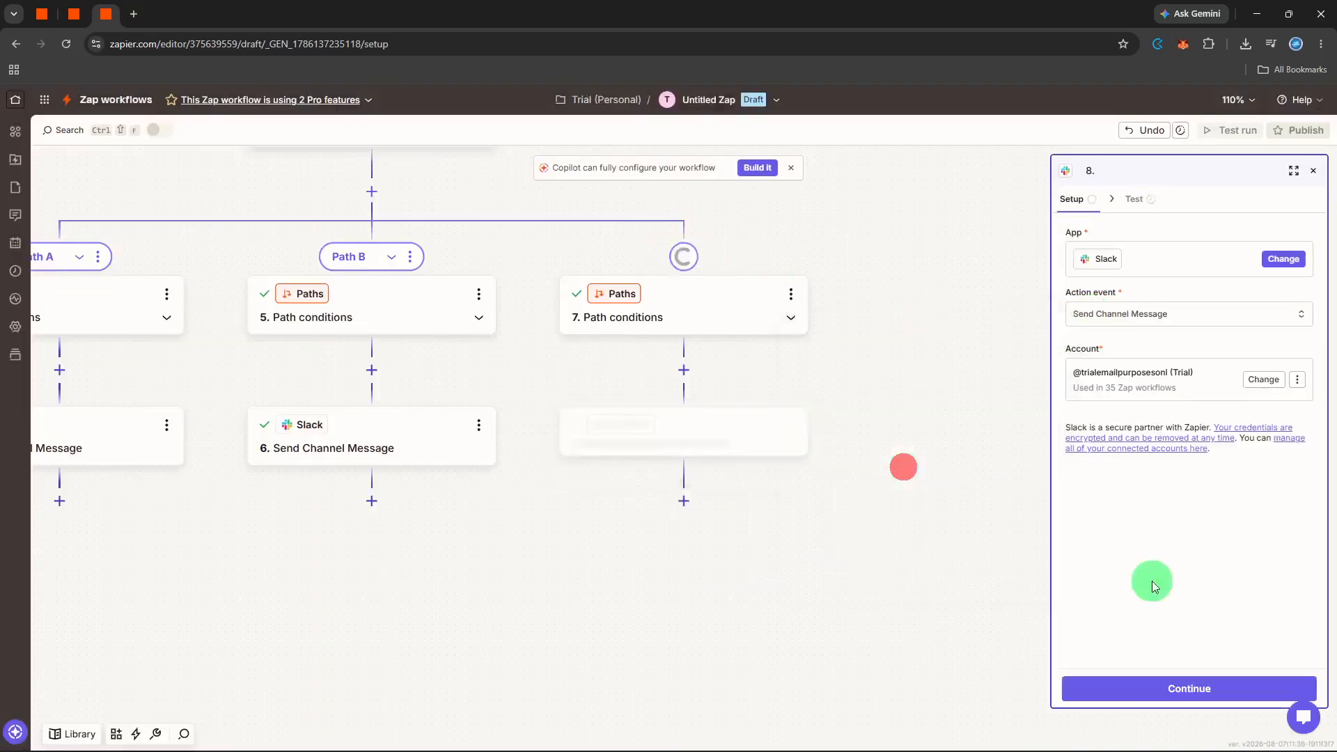
pyautogui.click(1219, 679)
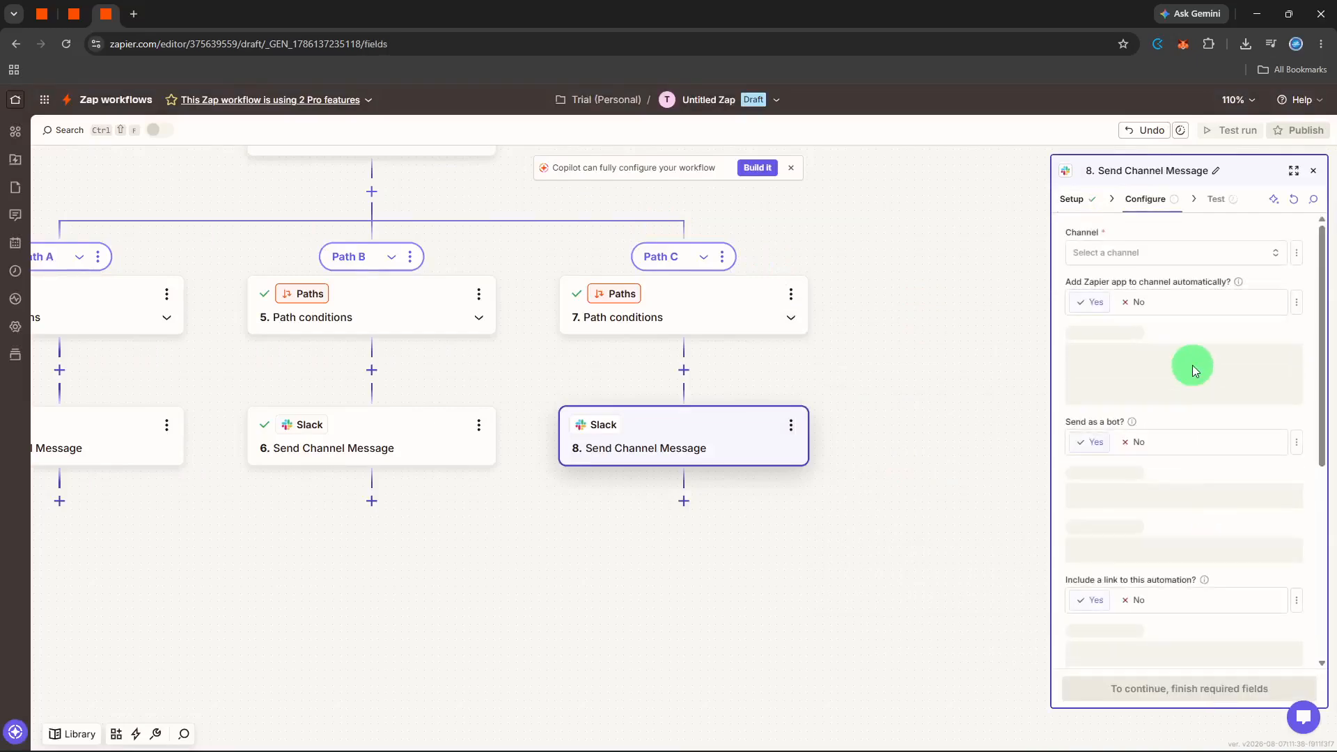
# Post 'low priority' to the team-tasks channel and send a successful test message.
pyautogui.click(1173, 254)
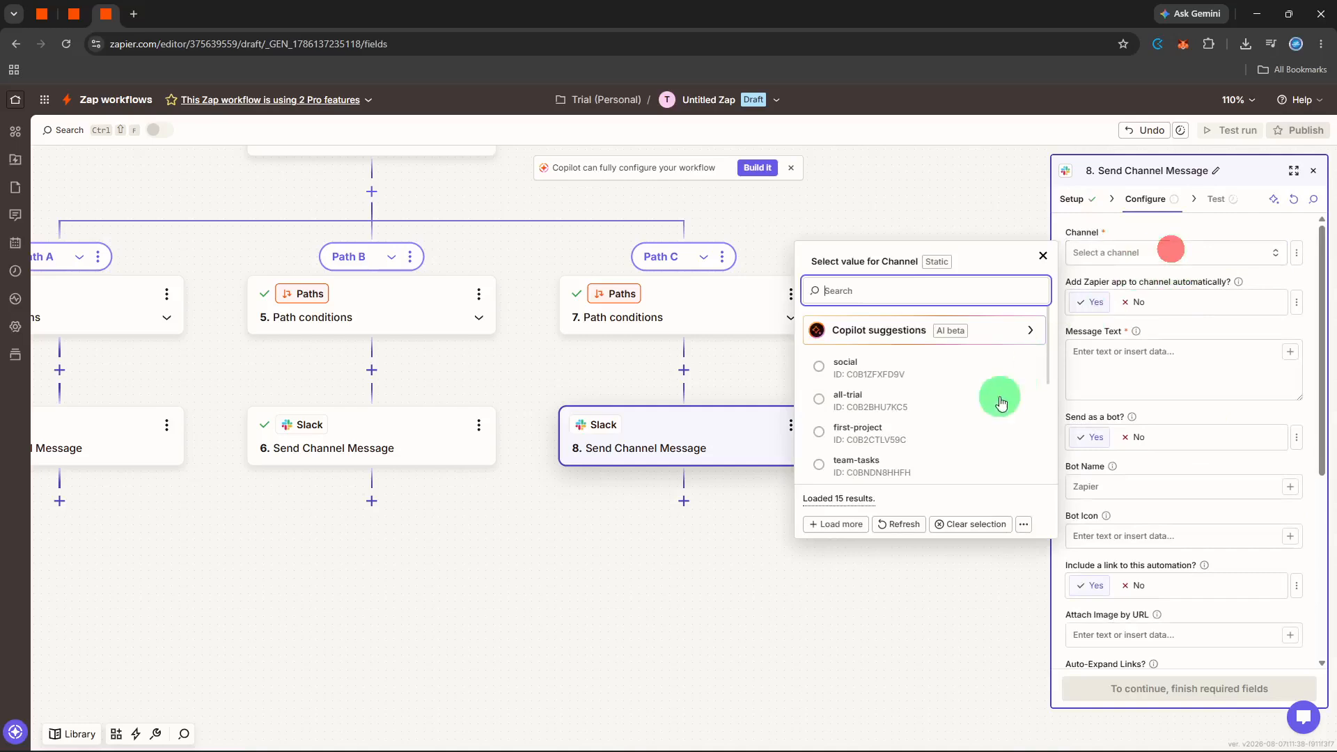
pyautogui.click(917, 466)
pyautogui.click(1126, 389)
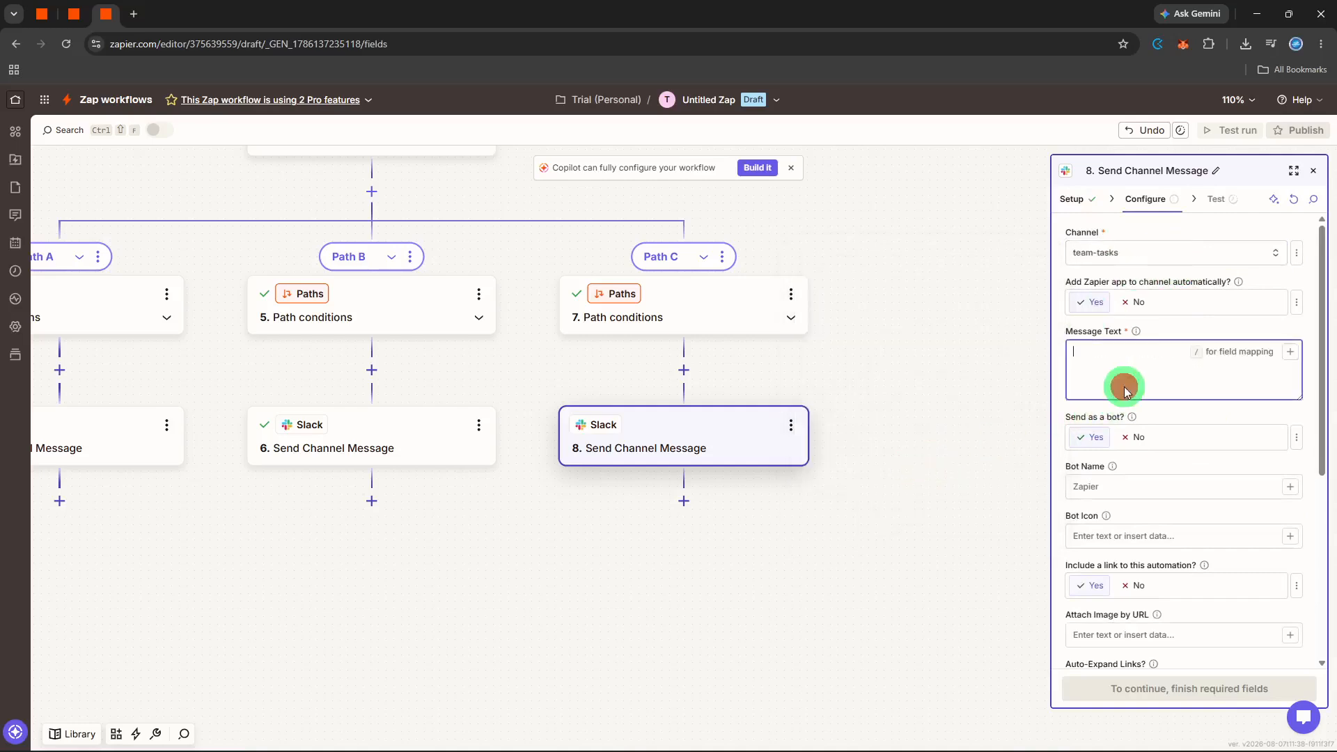
pyautogui.write('low priority')
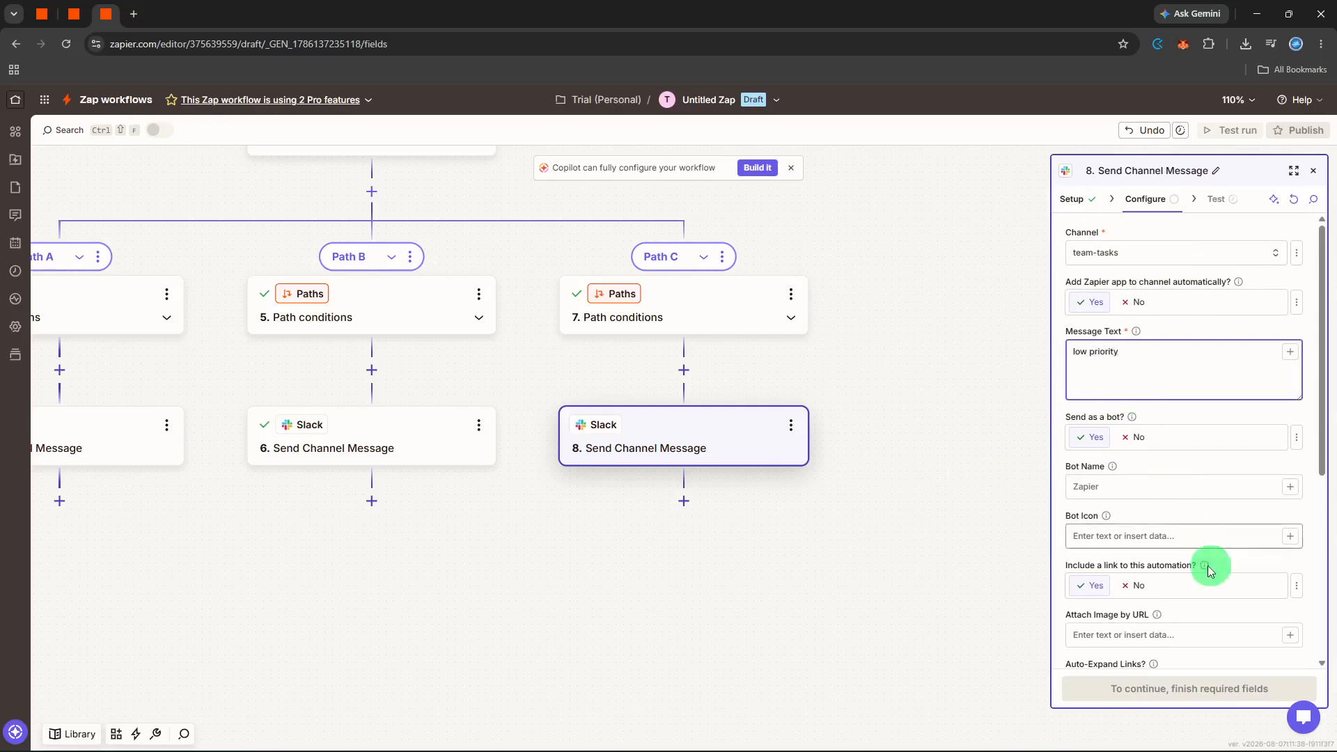
pyautogui.click(1219, 627)
pyautogui.click(1218, 686)
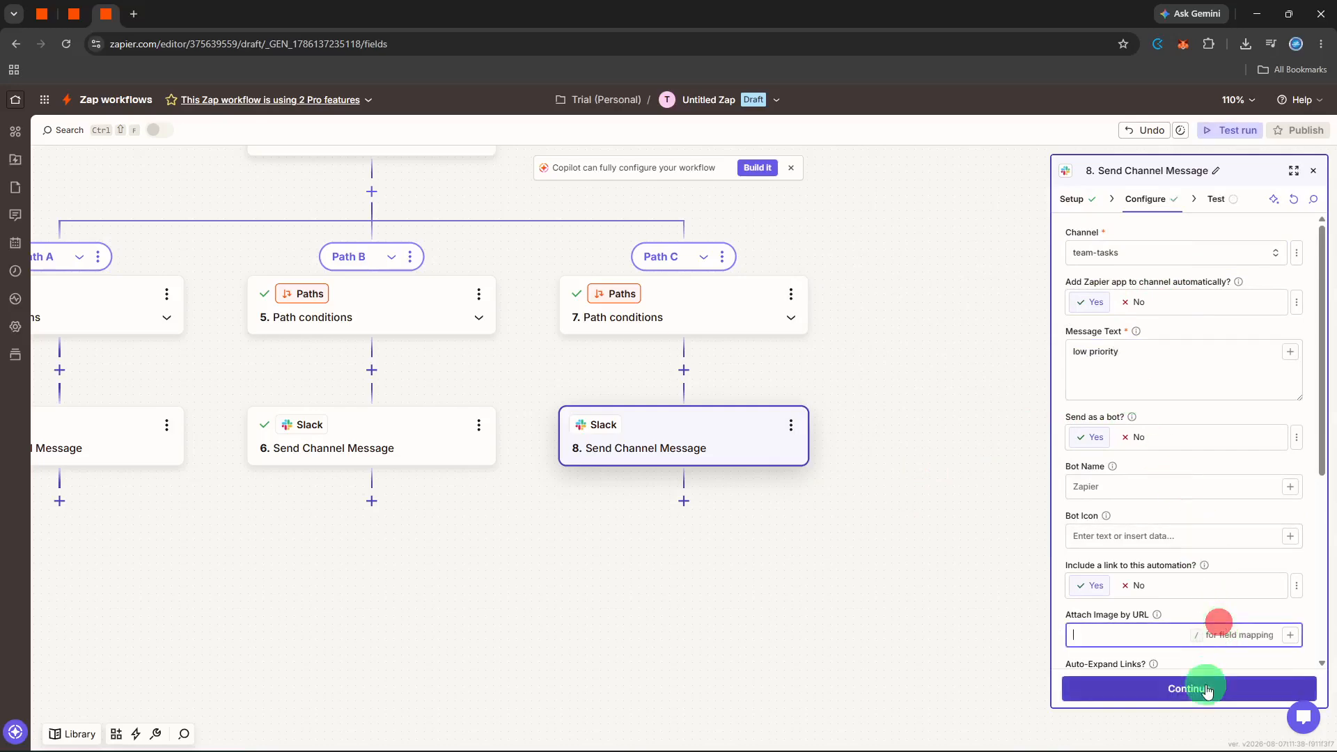
pyautogui.click(1243, 686)
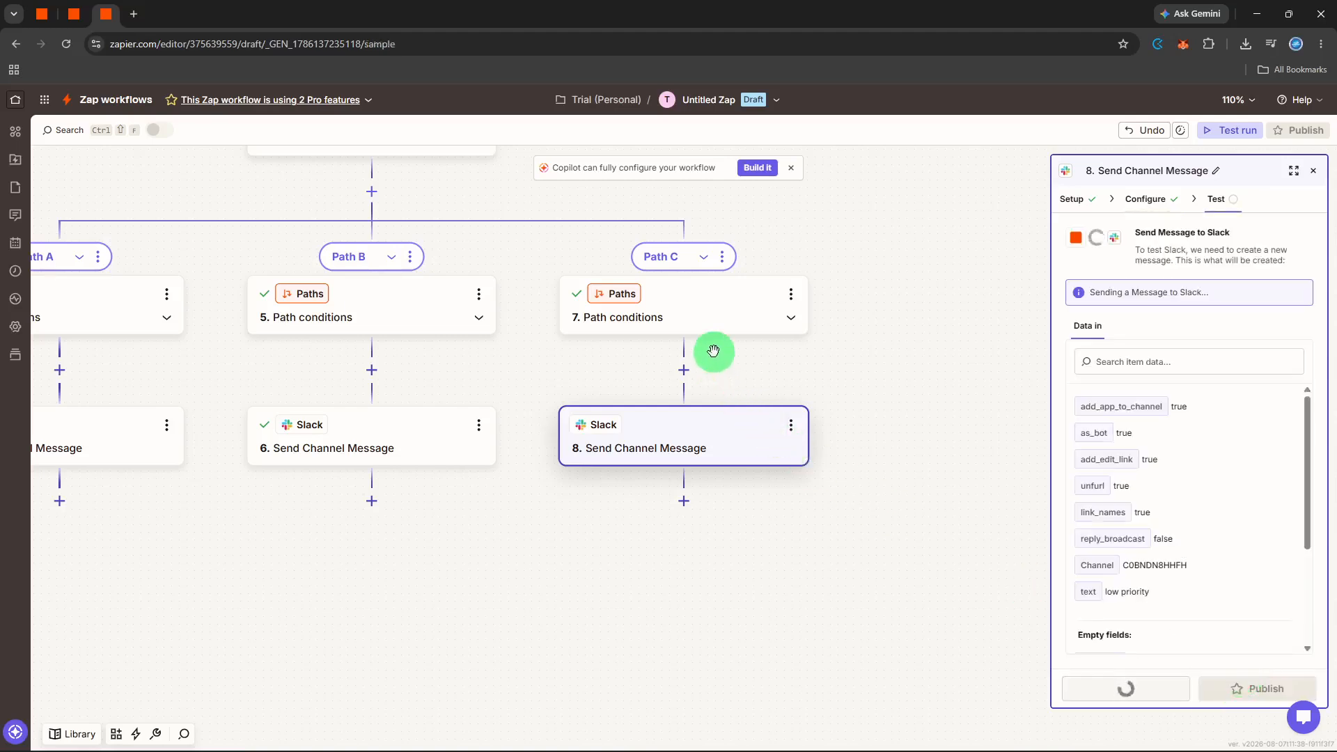
pyautogui.scroll(4, 807, 371)
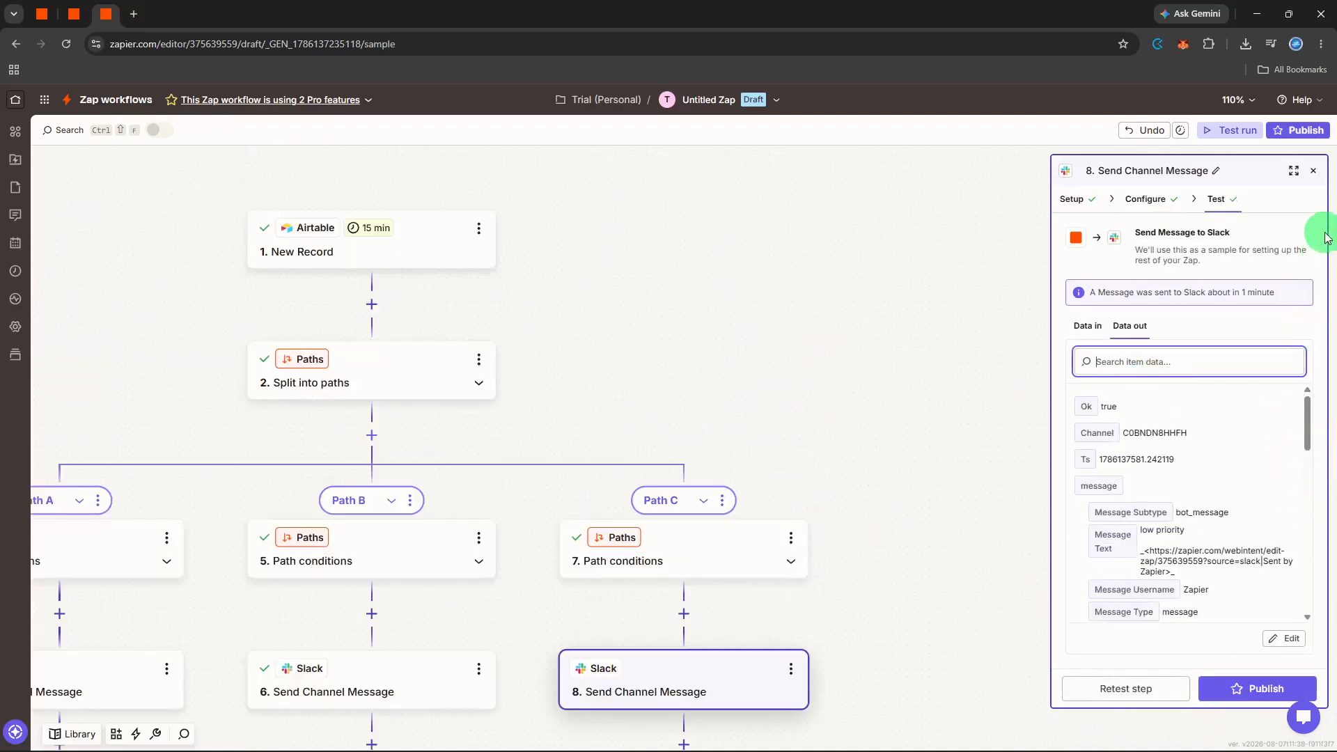
# With the step panel closed, retitle the draft Zap 'multi-branch request', correcting a typo along the way.
pyautogui.click(1319, 174)
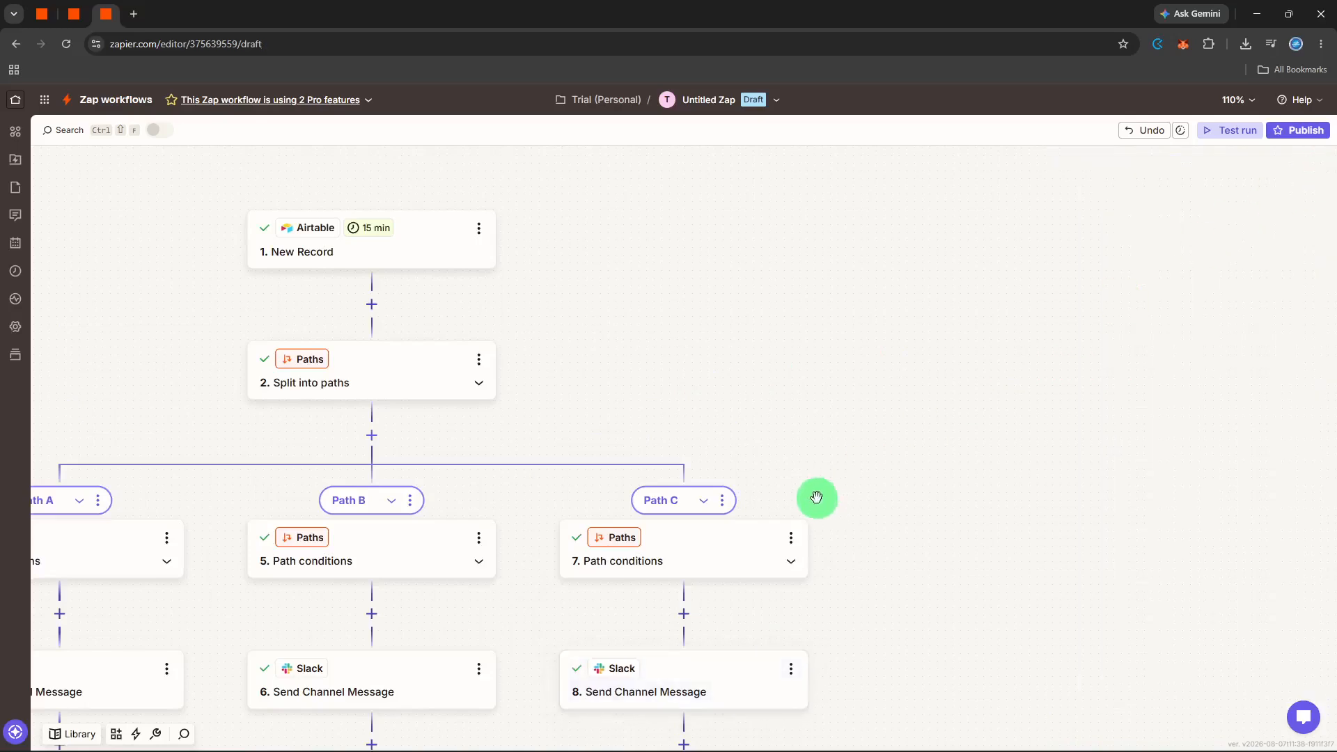
pyautogui.click(728, 102)
pyautogui.click(715, 137)
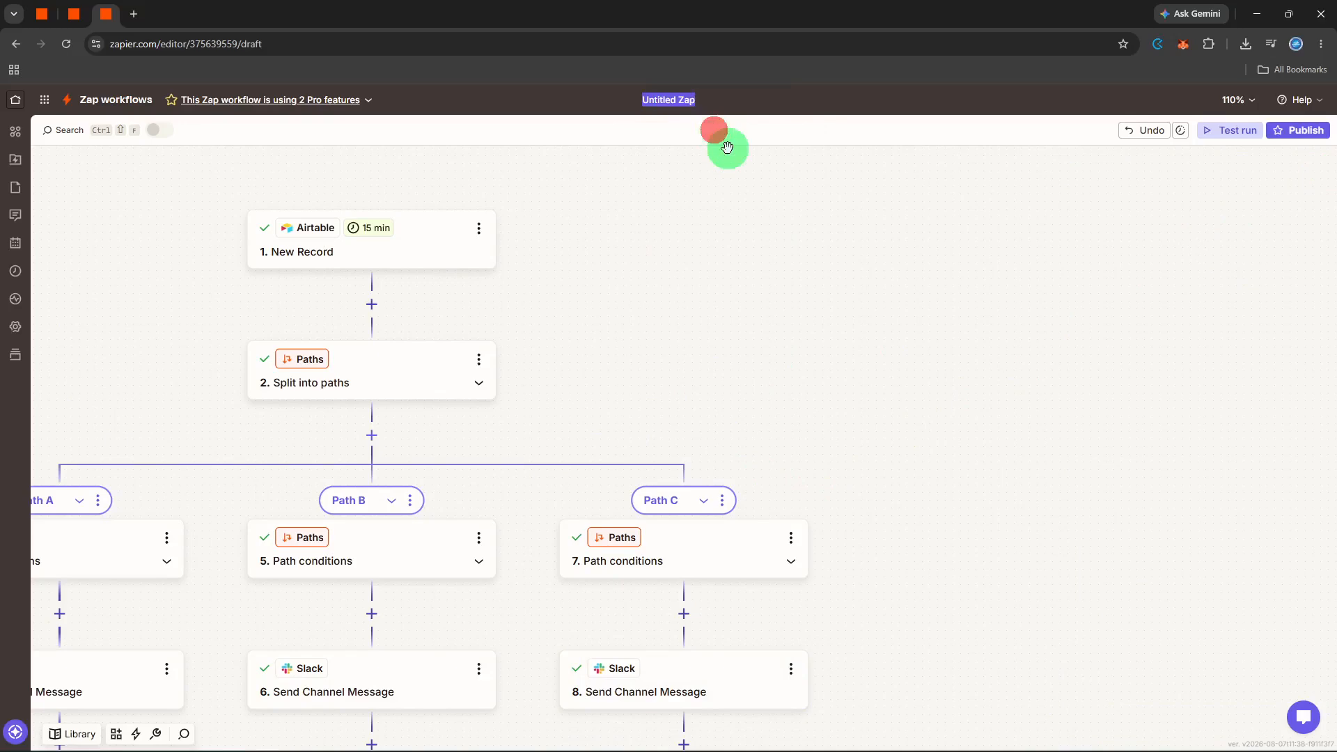
pyautogui.write('multu')
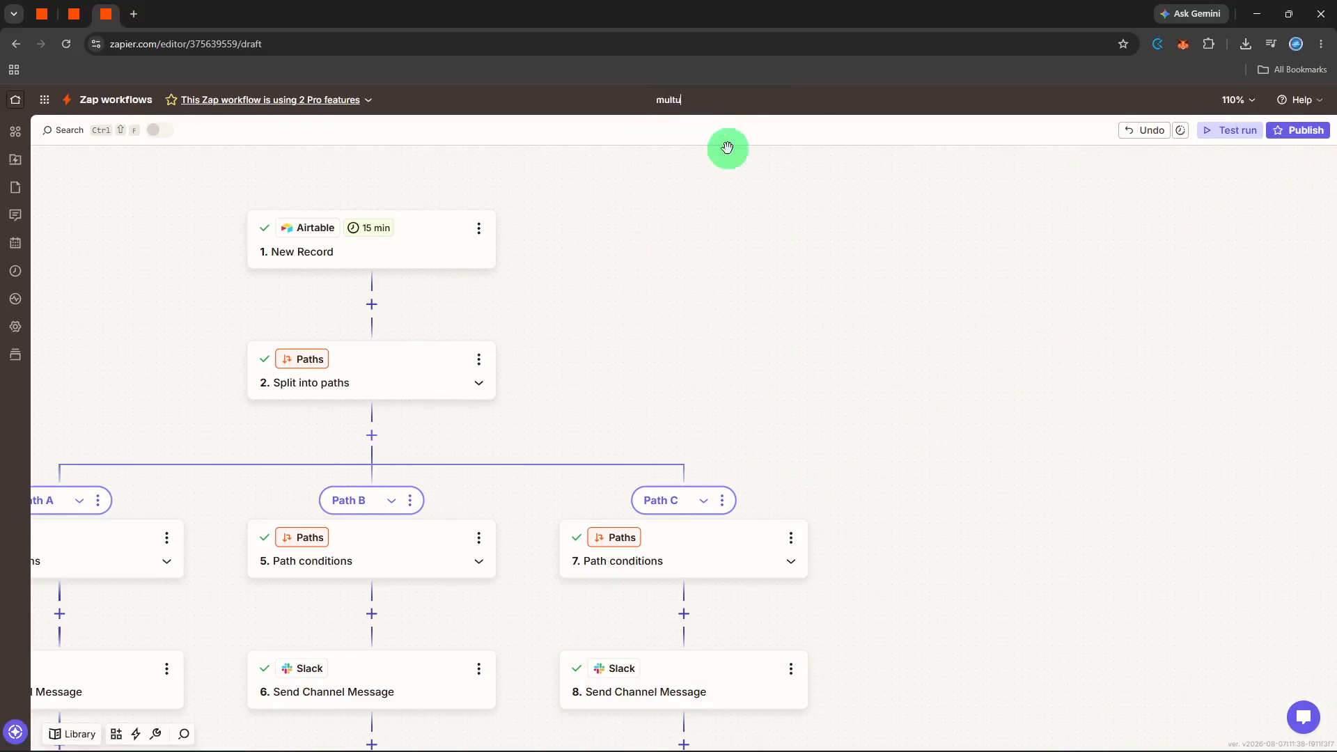
pyautogui.write('-br')
pyautogui.press('BackSpace')
pyautogui.press('BackSpace')
pyautogui.press('BackSpace')
pyautogui.press('BackSpace')
pyautogui.write('i-branch request')
pyautogui.press('Return')
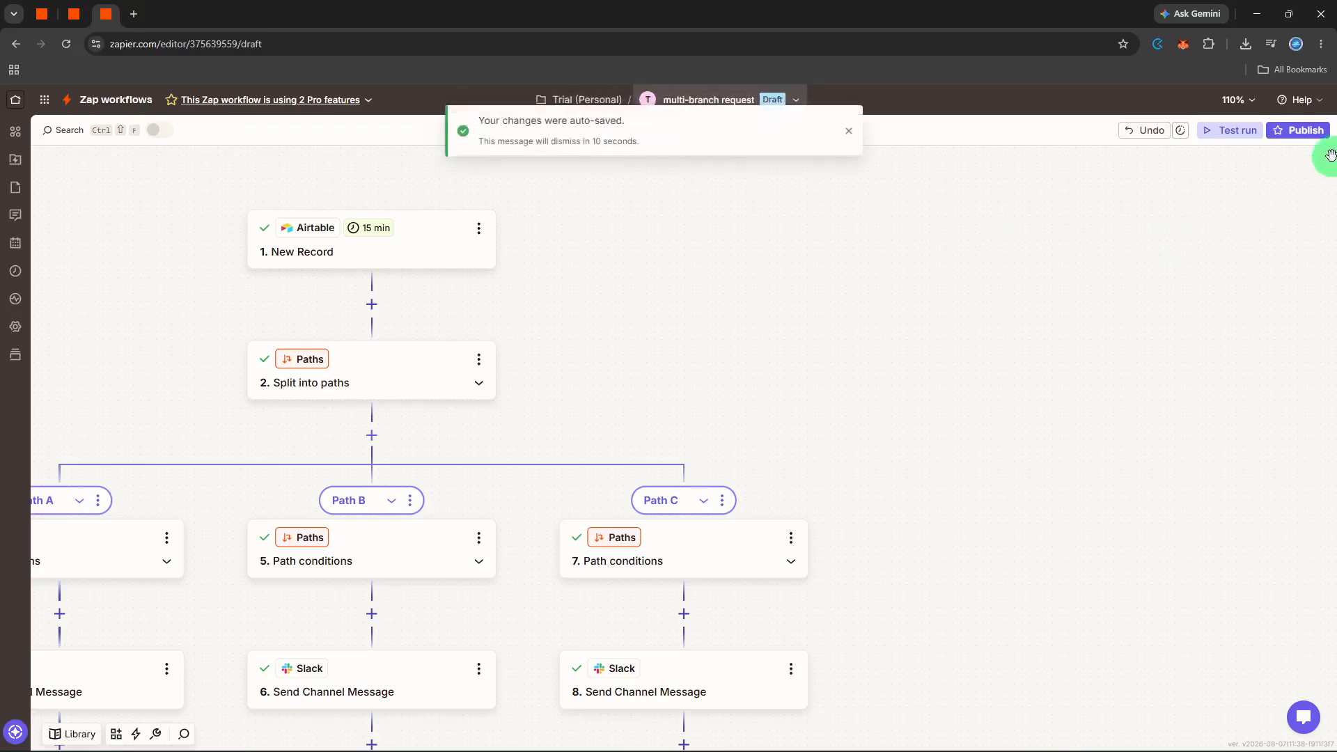